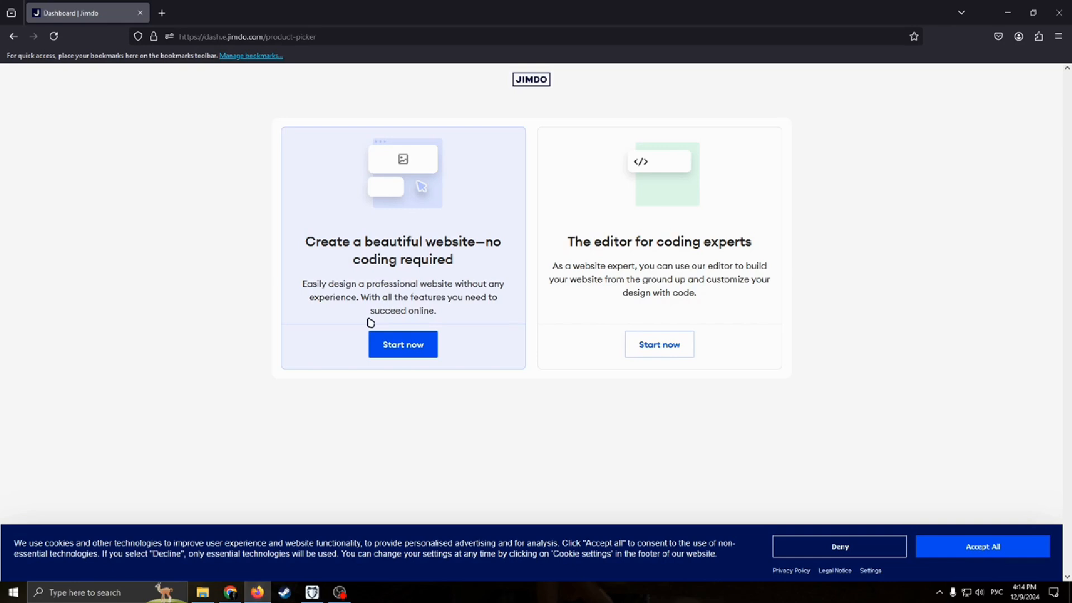
Start the no-coding website setup, accept all cookies, and set the website as being for a single individual
left_click(410, 342)
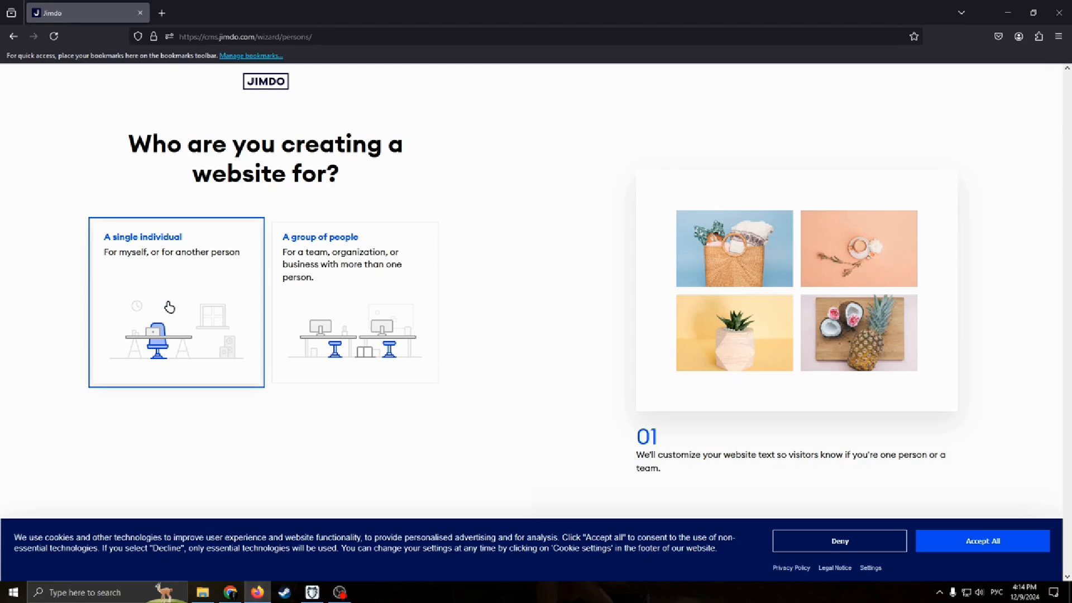
left_click(188, 295)
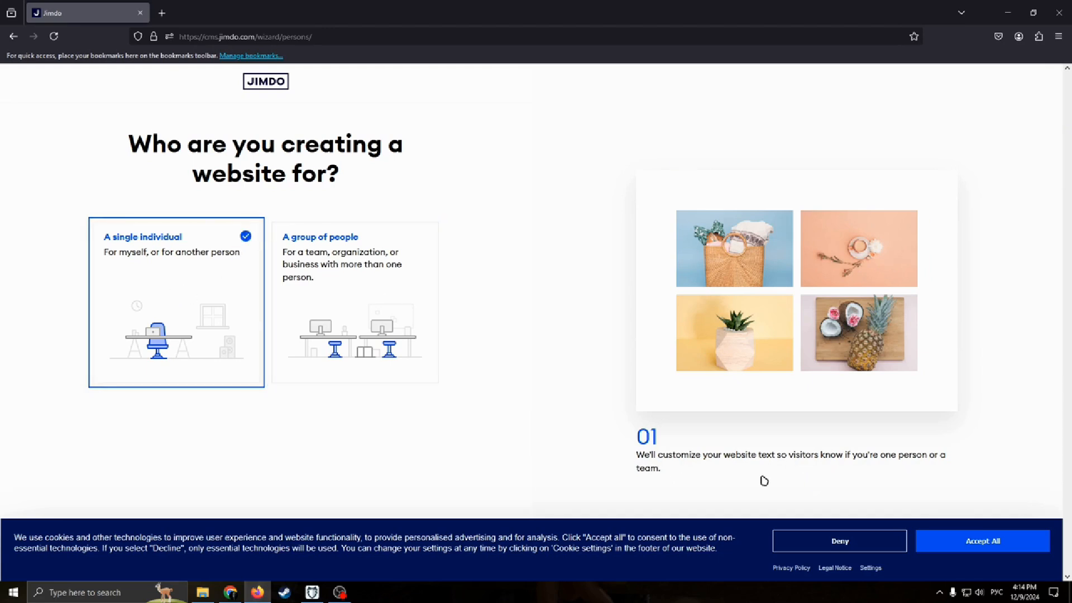
left_click(949, 542)
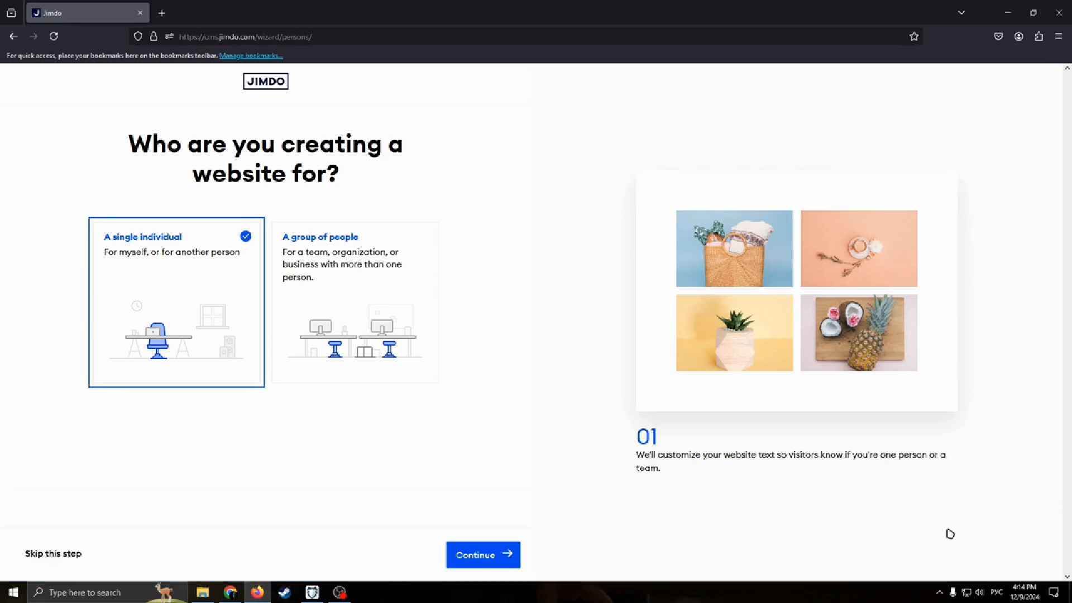
left_click(484, 550)
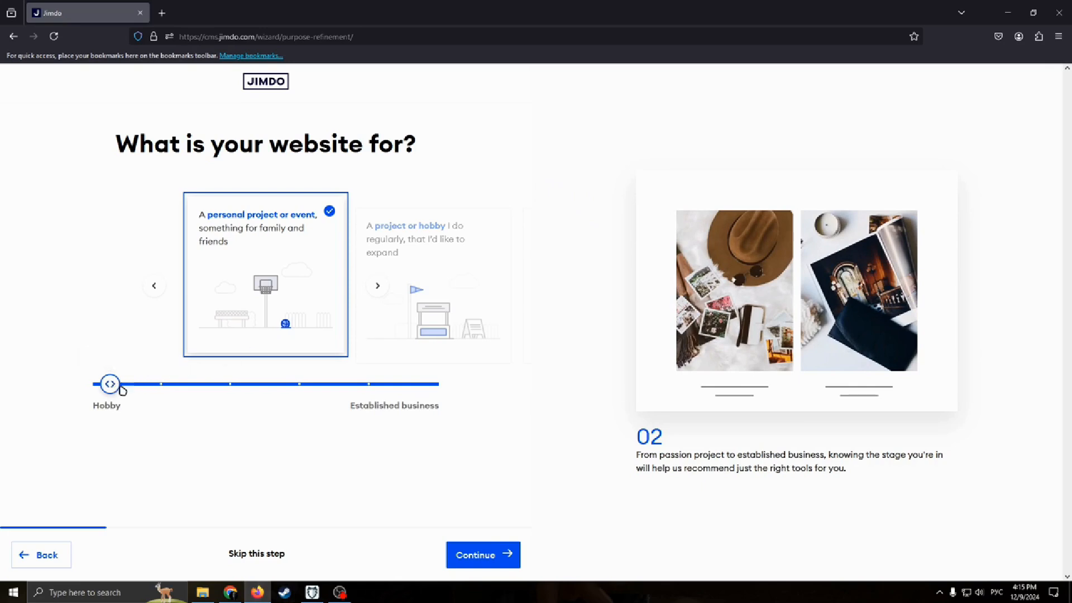
left_click_drag(122, 389, 168, 402)
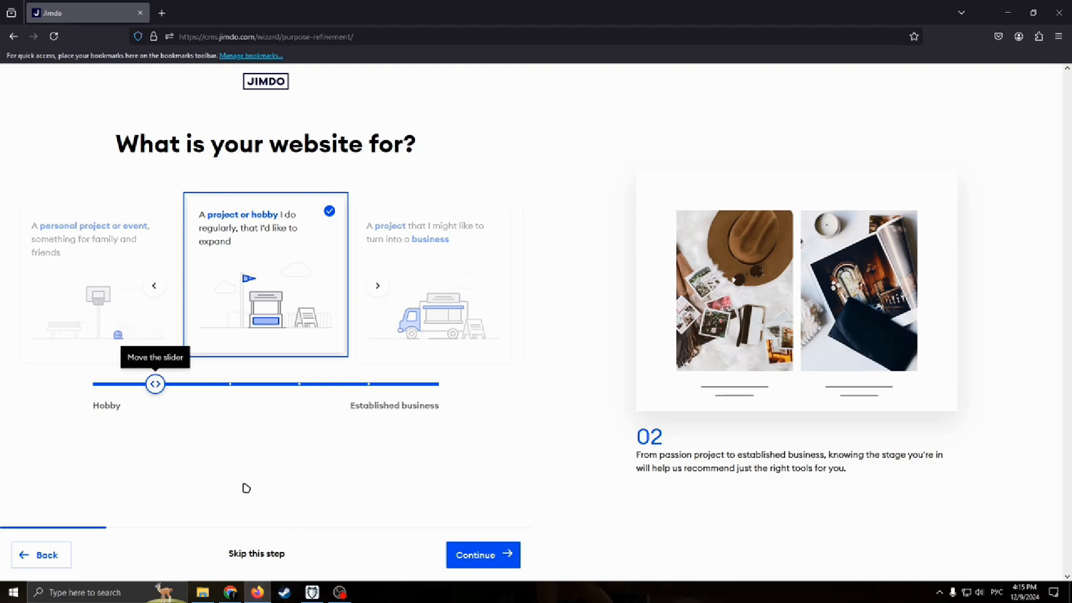
mouse_move(163, 384)
left_mouse_down()
mouse_move(134, 383)
mouse_move(226, 383)
mouse_move(169, 394)
left_mouse_up()
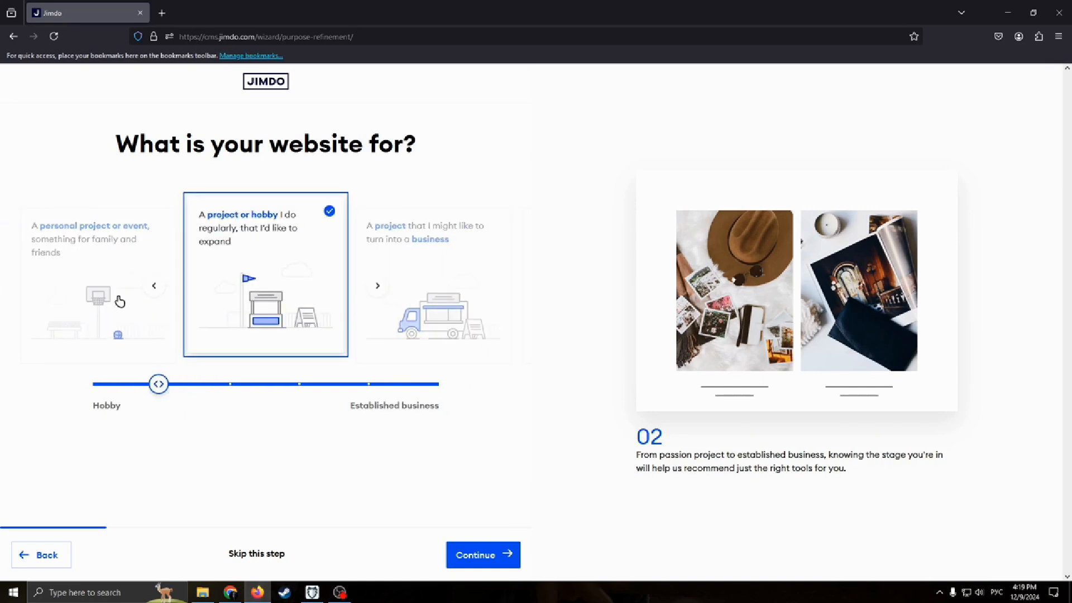
left_click(153, 284)
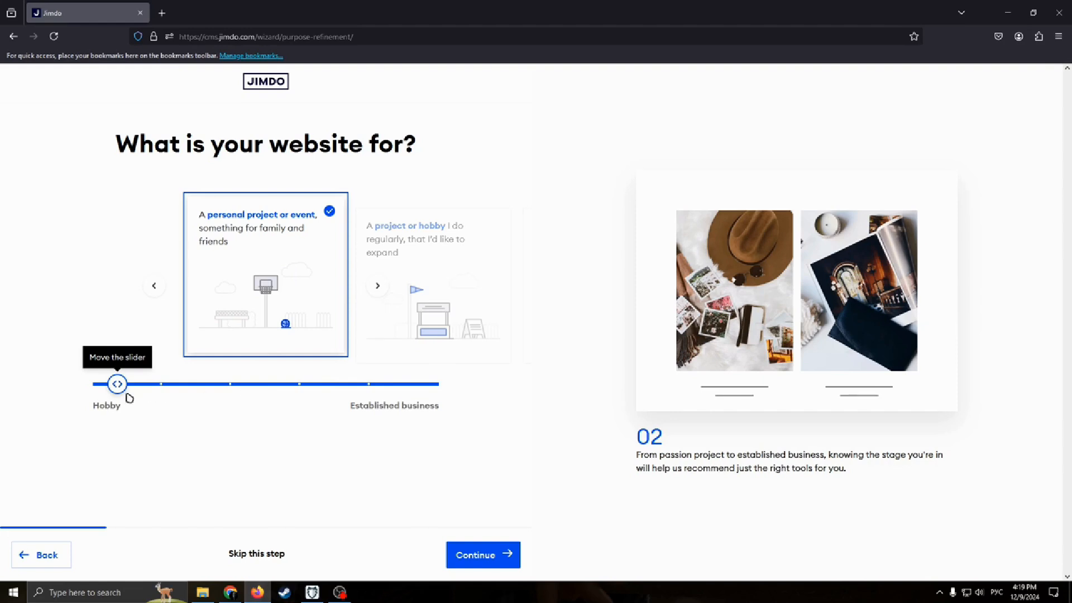
left_click_drag(117, 384, 454, 397)
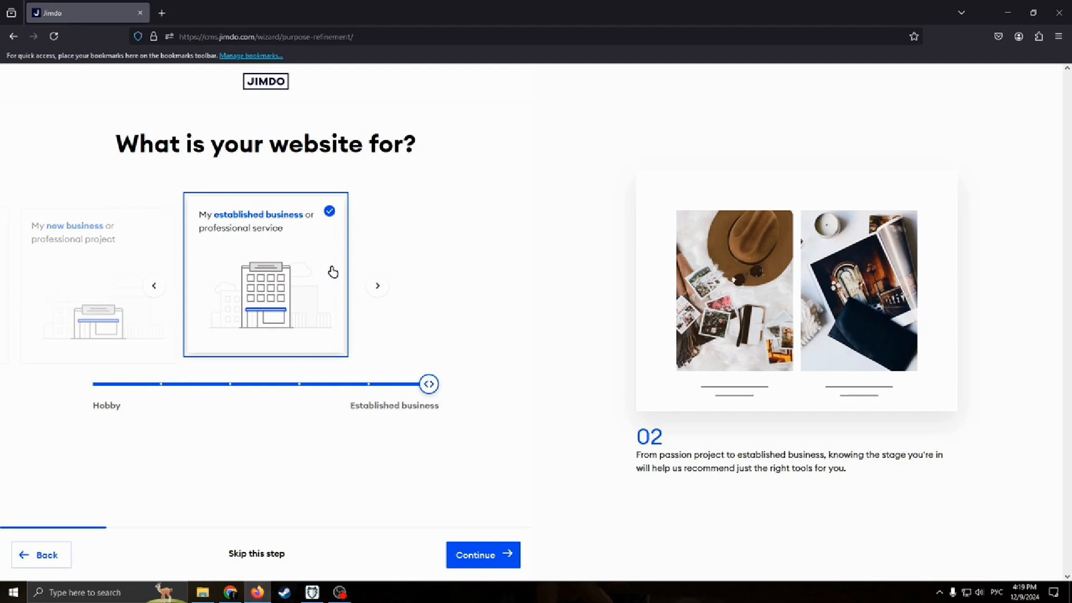
left_click_drag(428, 384, 160, 384)
left_click(154, 287)
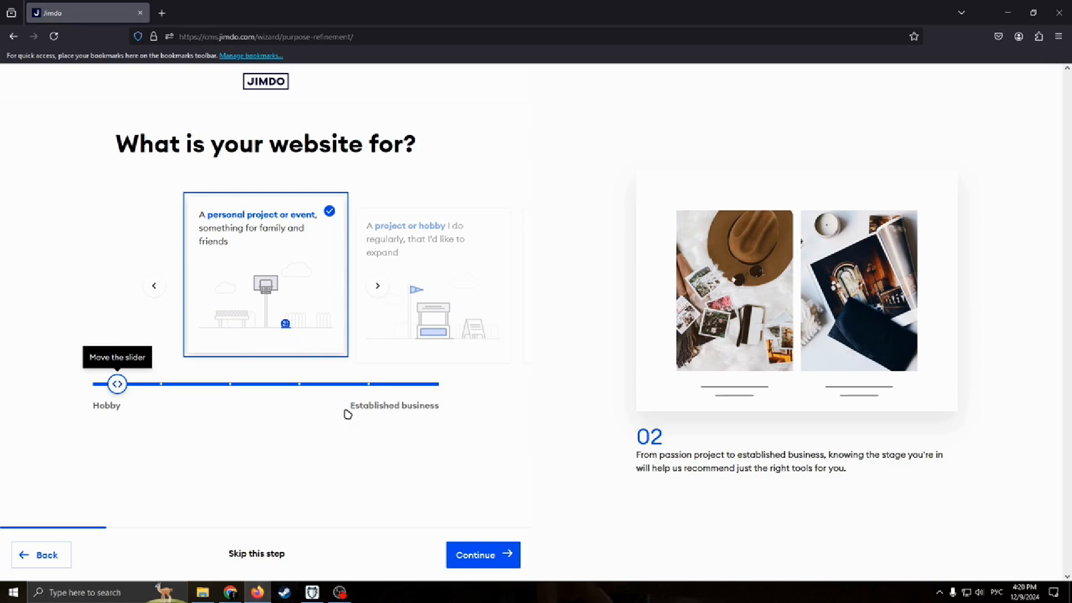
Keep the personal project or event purpose and name the project with the owner's first name followed by "'s CV"
left_click(478, 553)
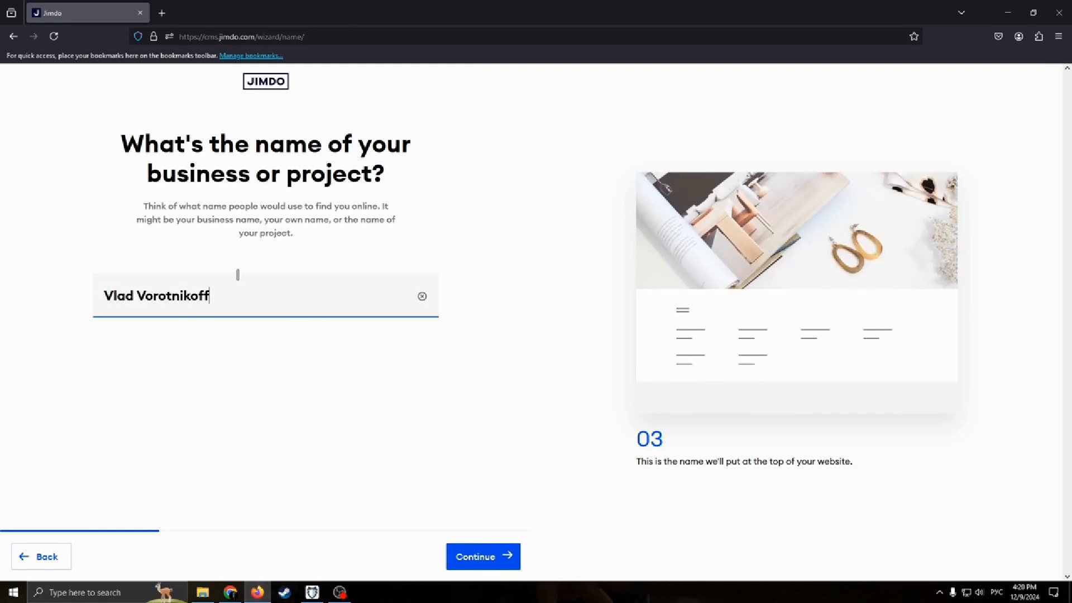
left_click_drag(280, 311, 135, 310)
key("BackSpace")
type("э")
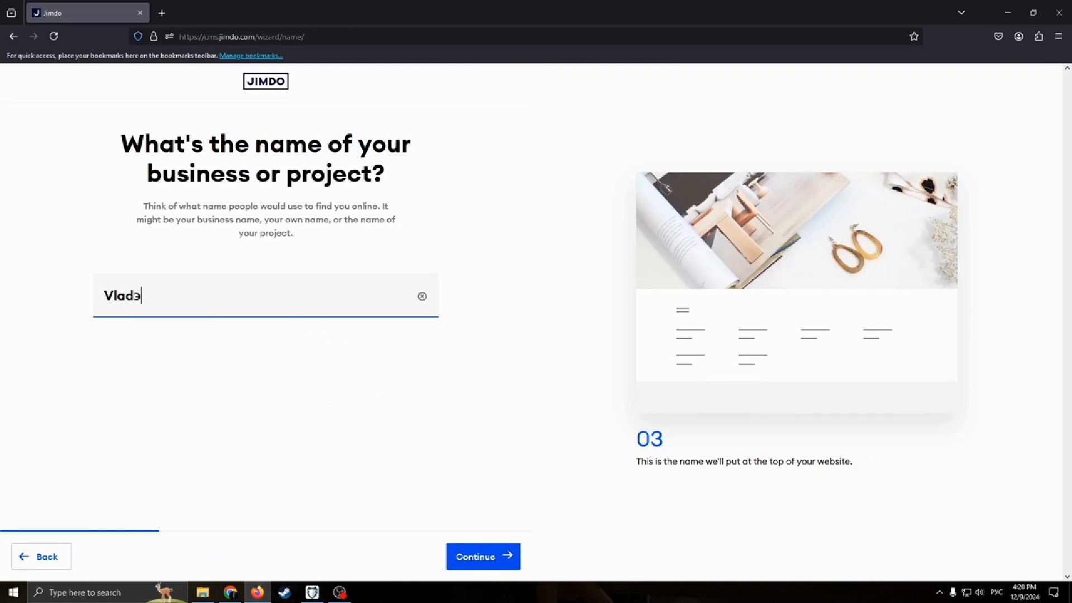
key("BackSpace")
key("alt+shift")
type("'s CV")
left_click(491, 557)
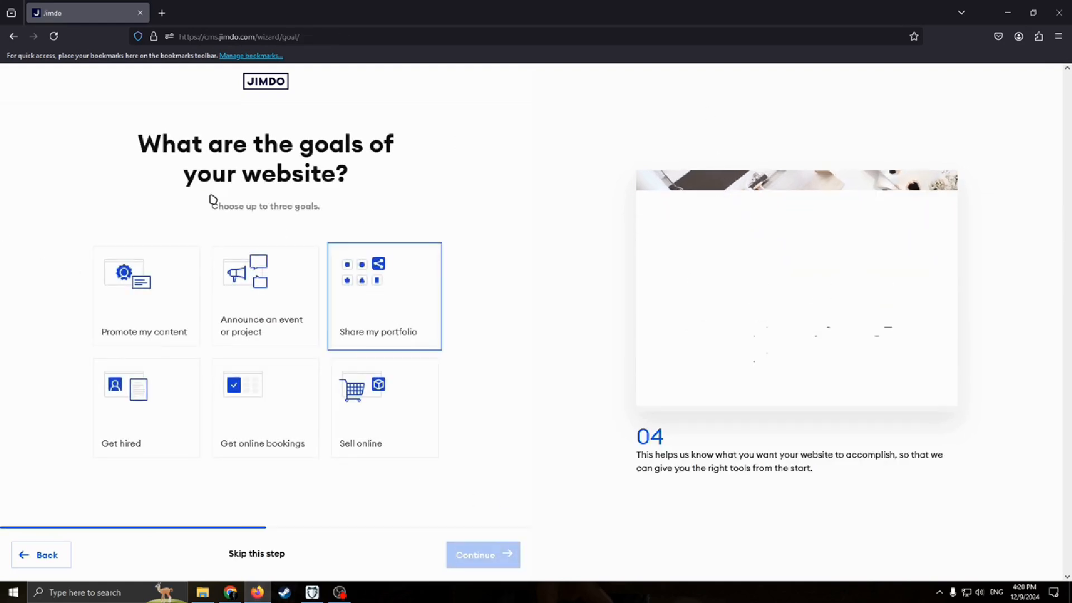
Choose Get hired and Share my portfolio as the goals of the website
left_click_drag(178, 144, 408, 159)
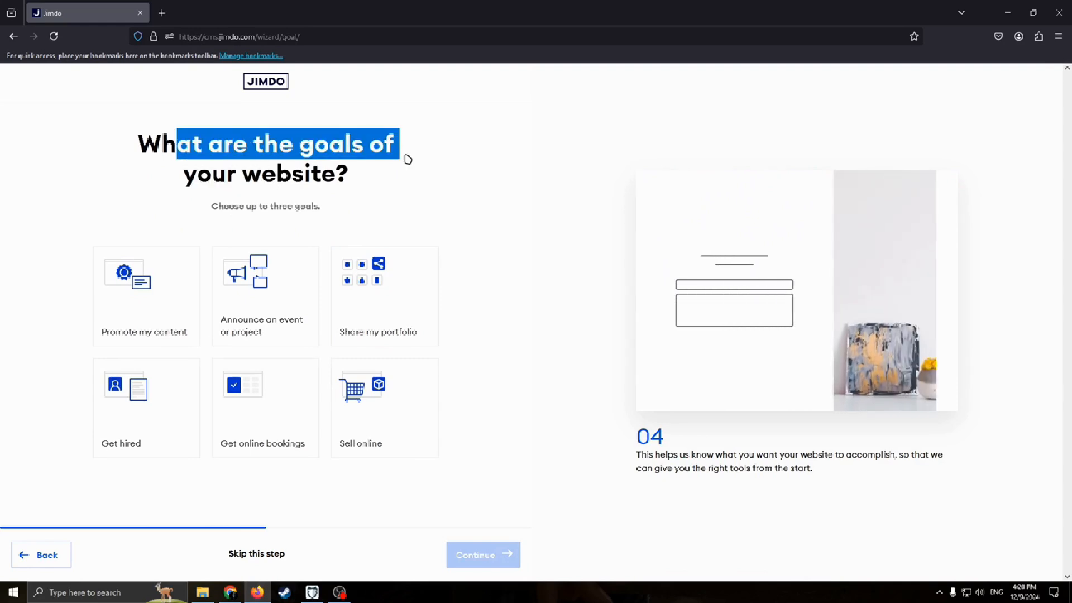
left_click(384, 176)
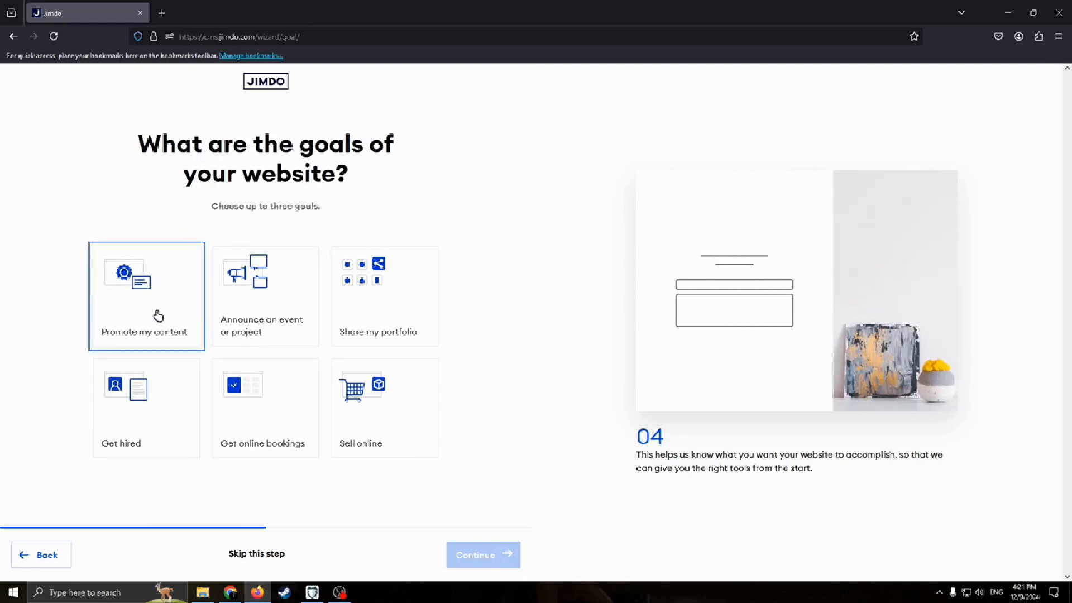
left_click(156, 402)
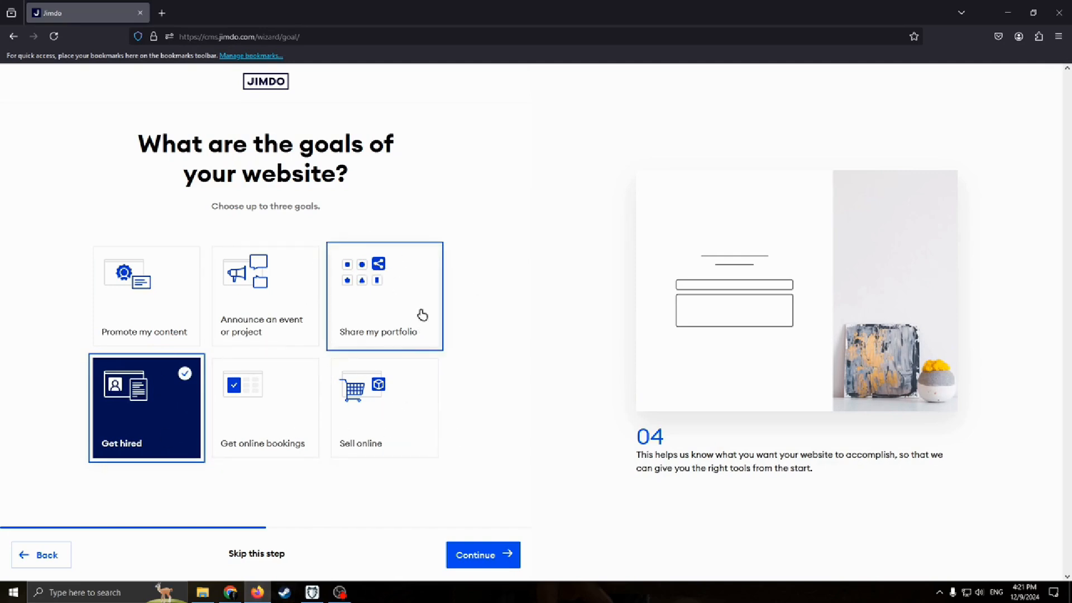
left_click(413, 284)
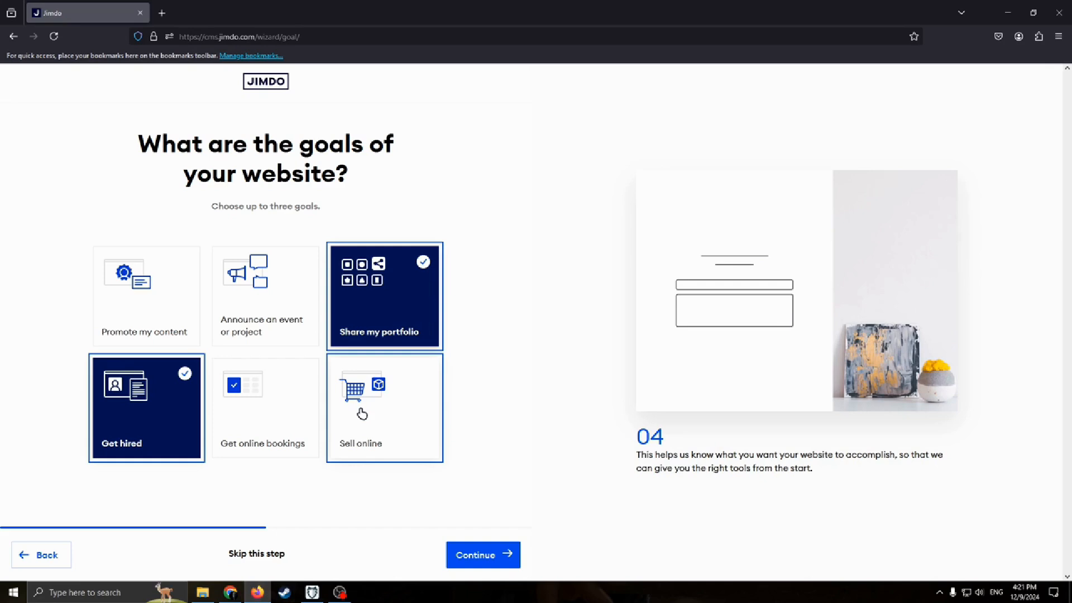
left_click(362, 413)
left_click(427, 399)
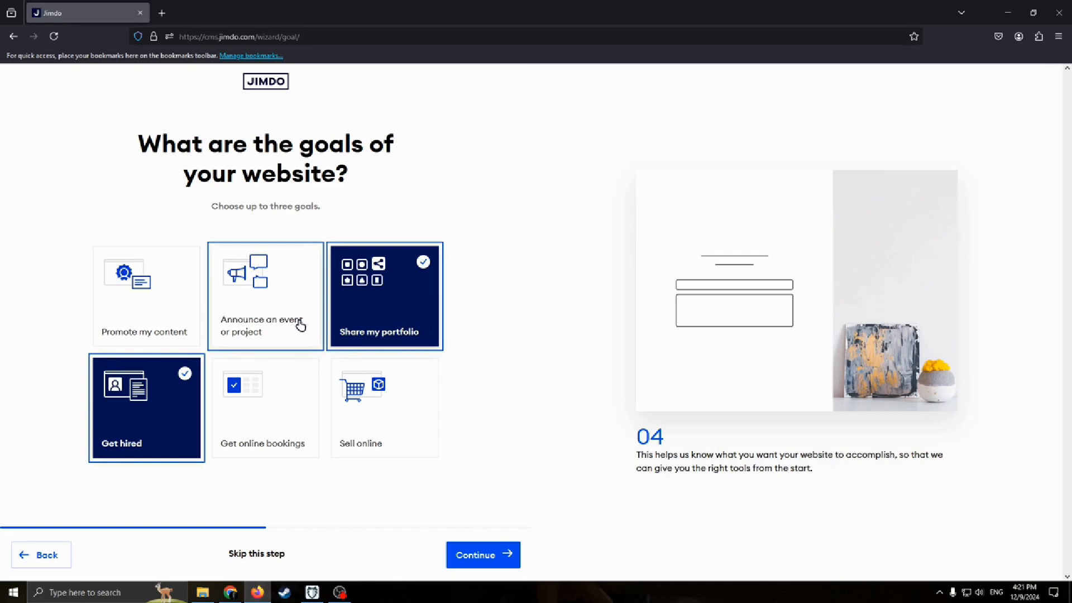
left_click(179, 259)
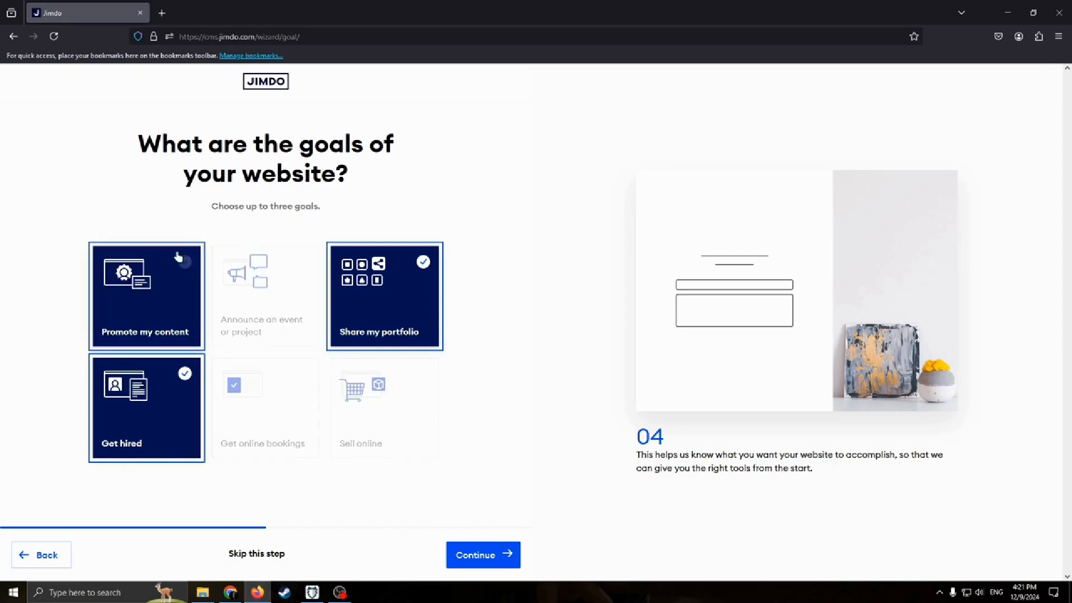
left_click(181, 260)
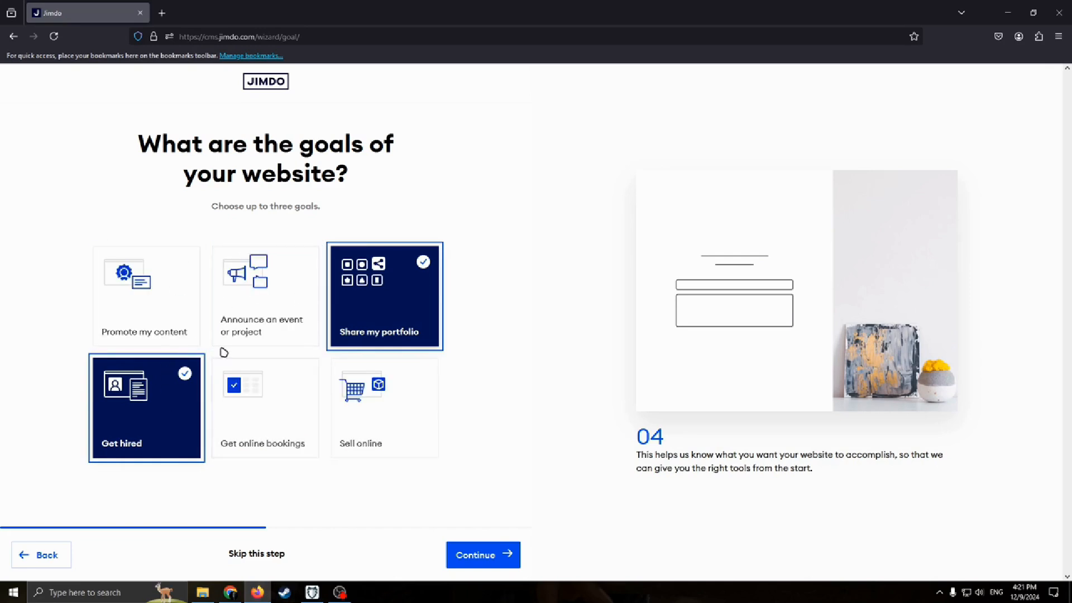
left_click(192, 366)
left_click(304, 299)
left_click(275, 312)
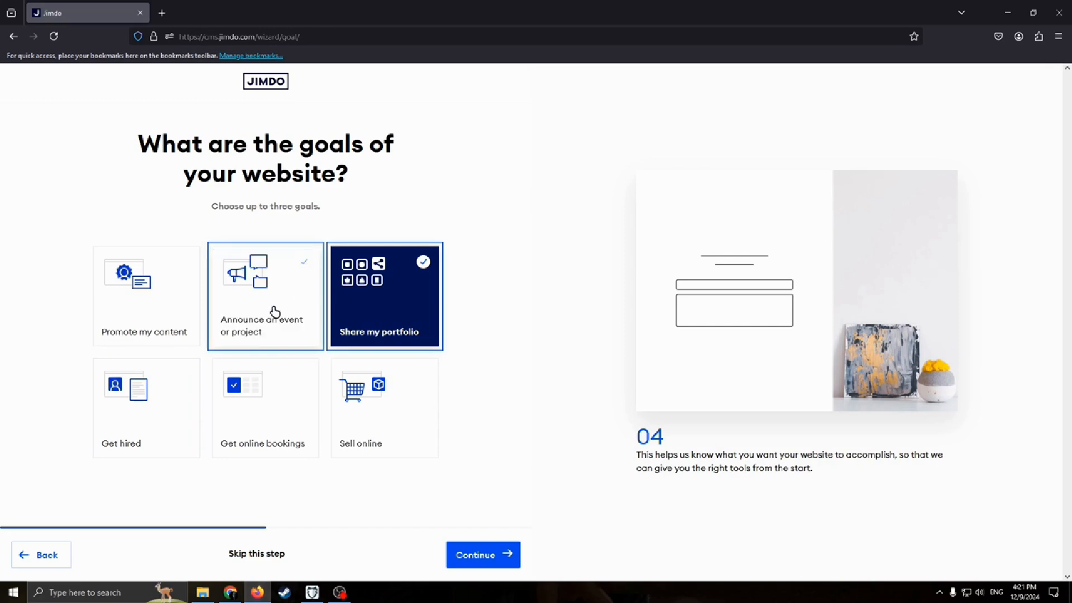
left_click(118, 403)
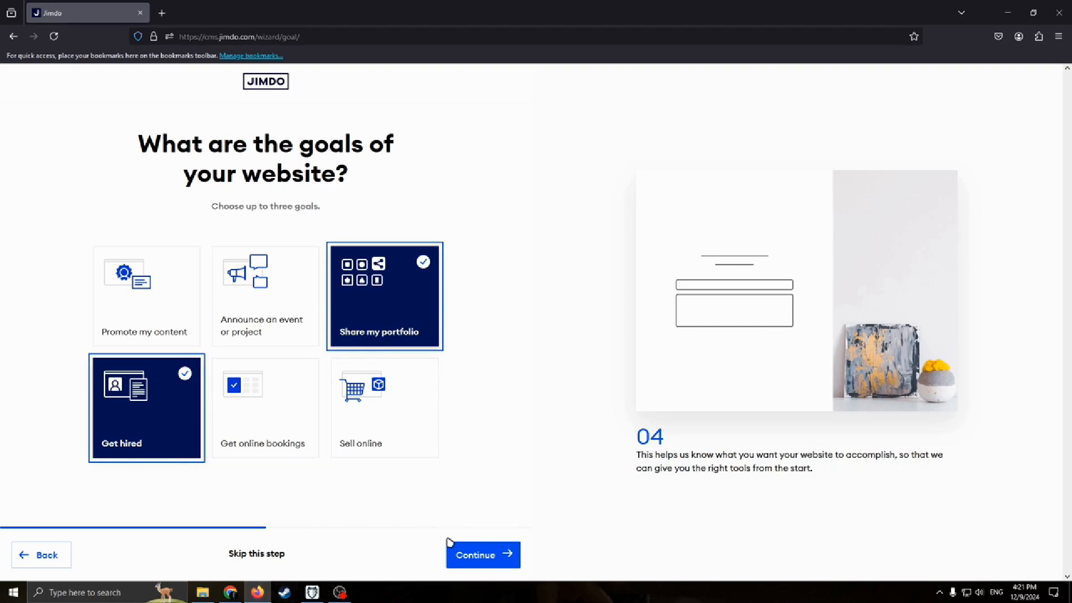
Submit the website goals and skip collecting photos from Facebook
left_click(467, 555)
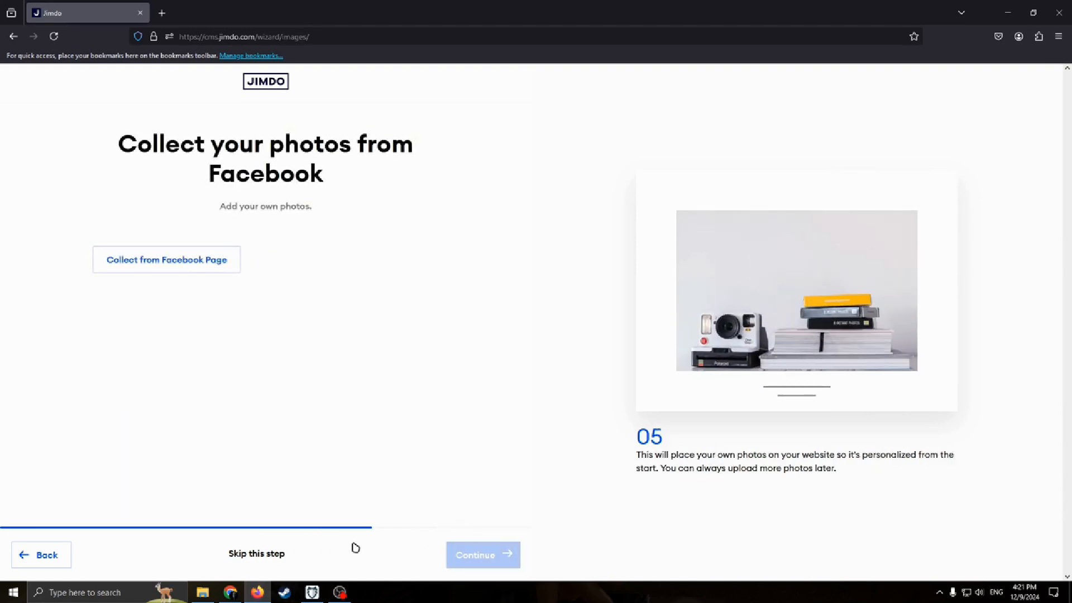
left_click(254, 555)
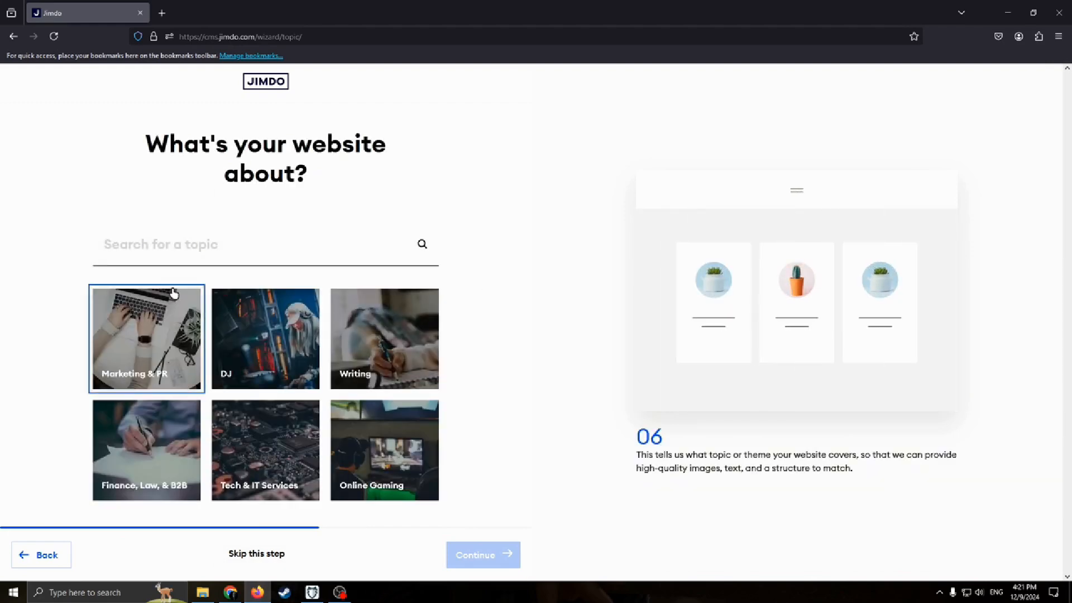
left_click(160, 246)
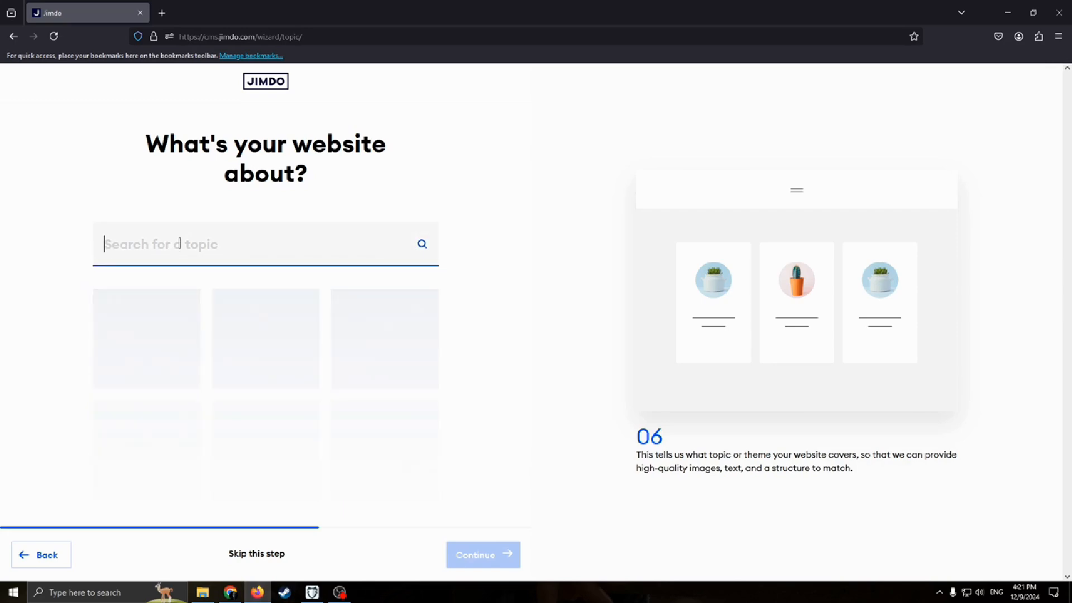
left_click(281, 296)
type("CV")
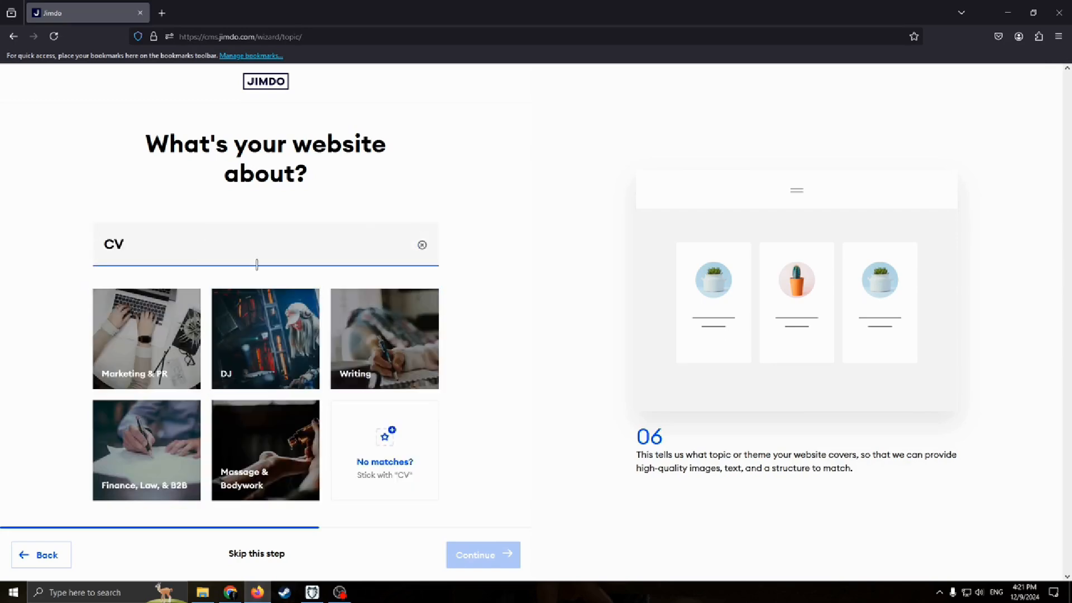
key("BackSpace")
key("BackSpace")
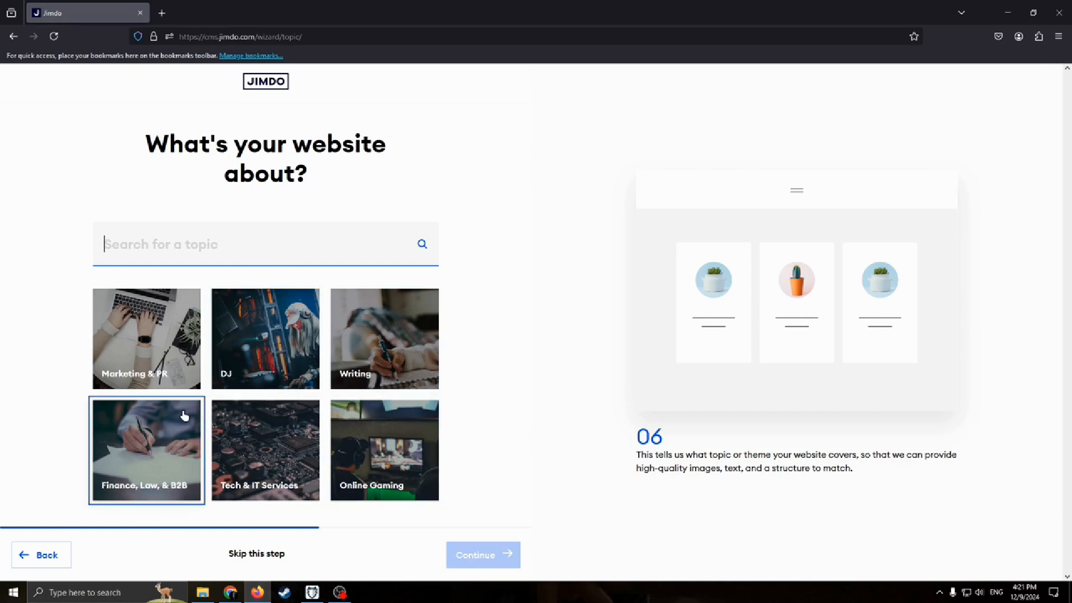
left_click(186, 336)
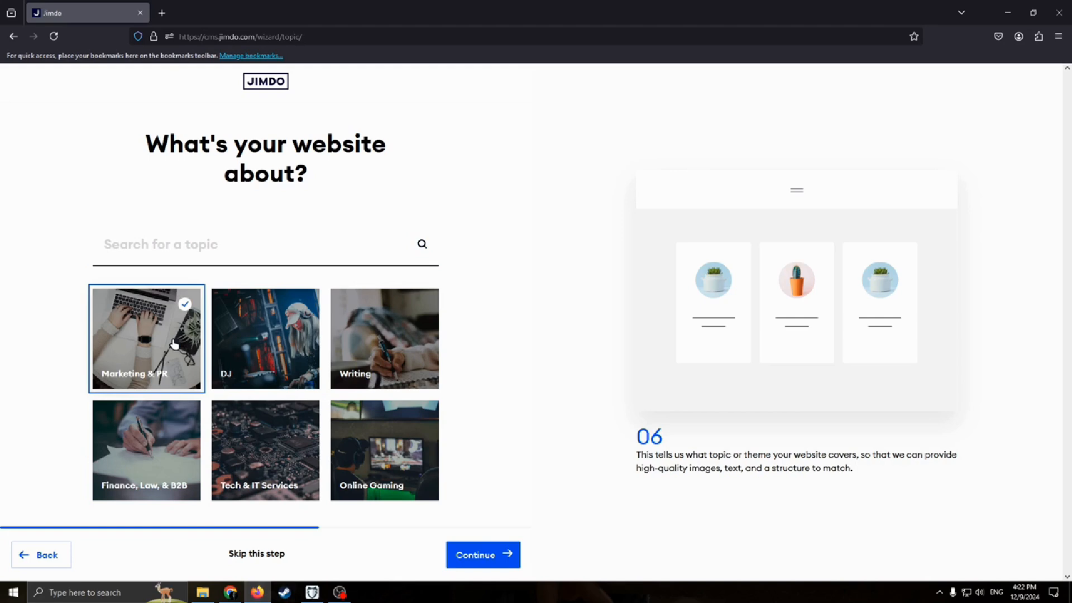
Skip the website topic question and set the website style to Elegant
left_click(260, 559)
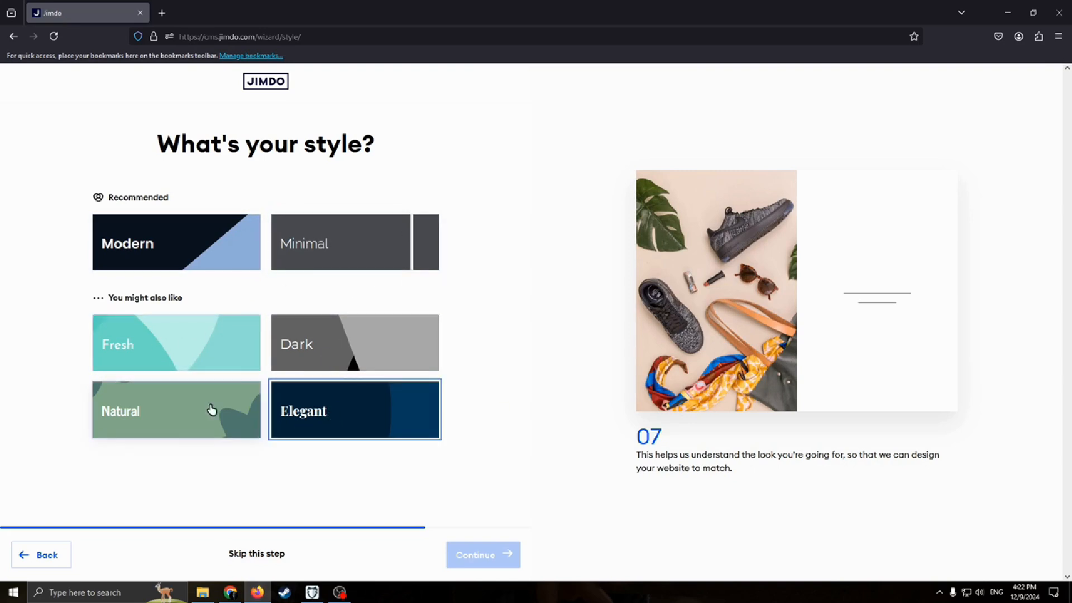
left_click(327, 414)
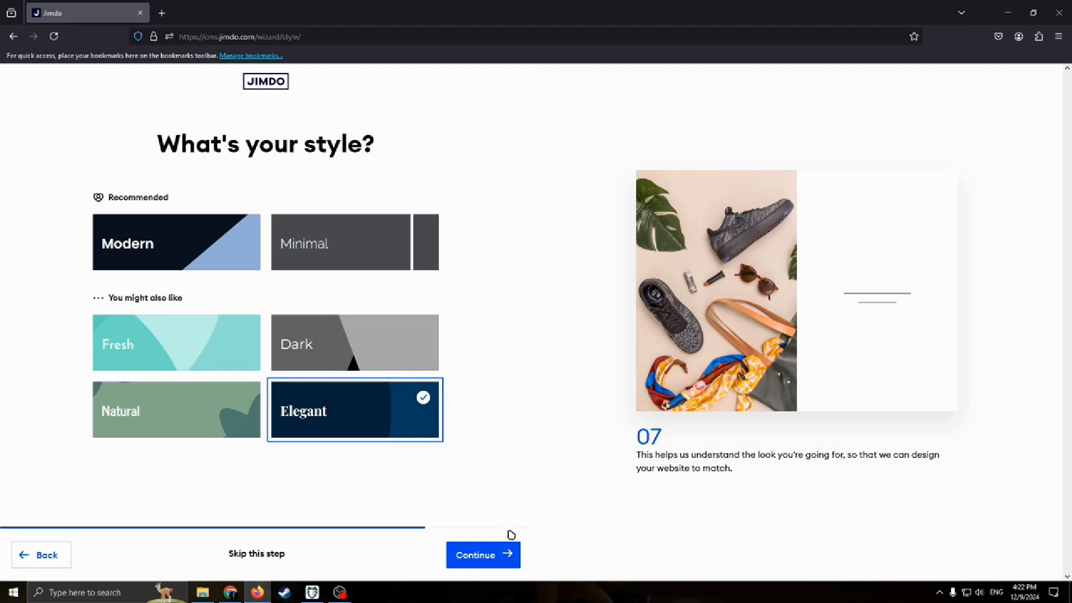
left_click(487, 557)
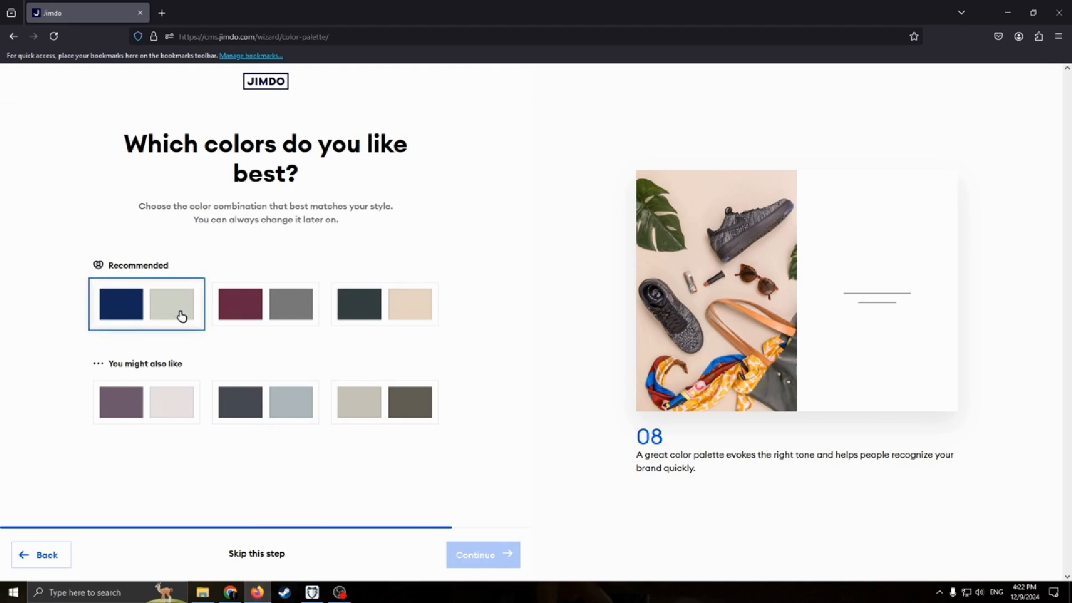
Choose the recommended navy blue and light grey color combination and continue to the page selection
left_click_drag(155, 225, 296, 209)
left_click(297, 210)
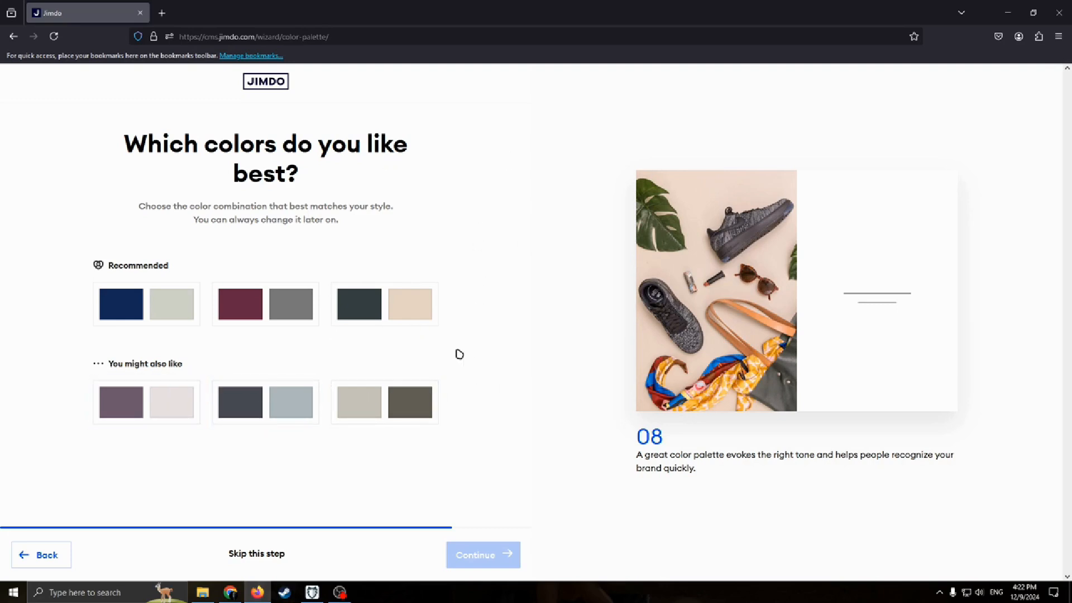
left_click(184, 304)
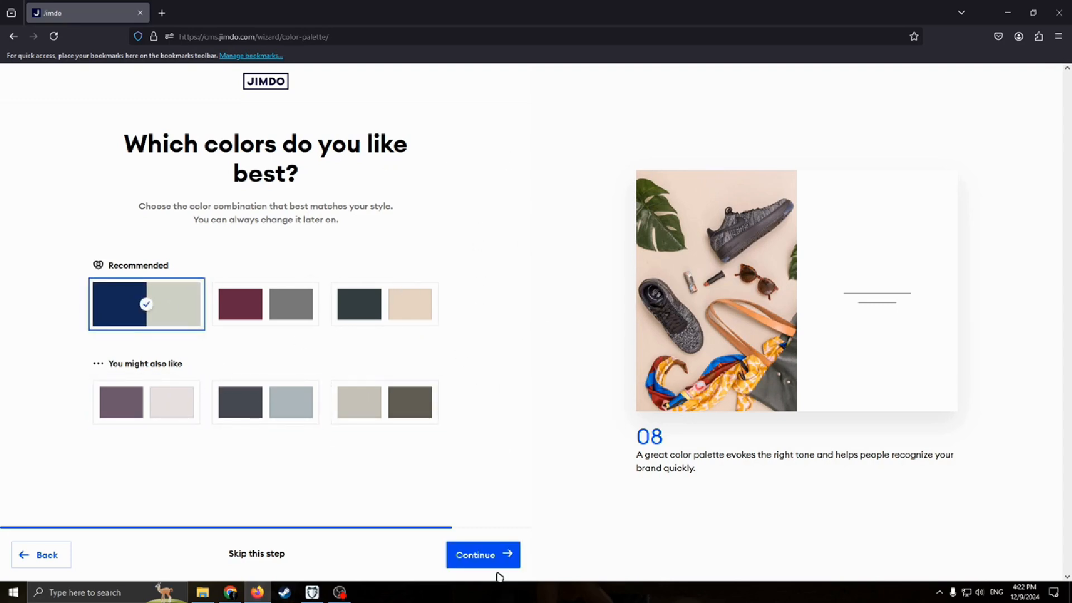
left_click(478, 555)
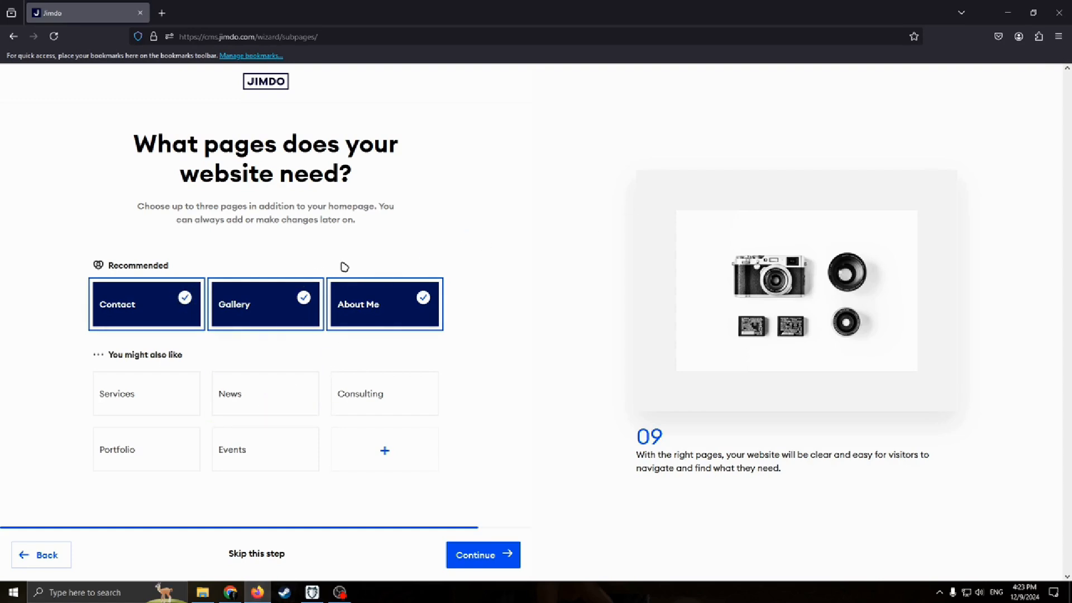
Choose Contact, About Me and Portfolio as the website's additional pages and continue
left_click(196, 447)
left_click(167, 450)
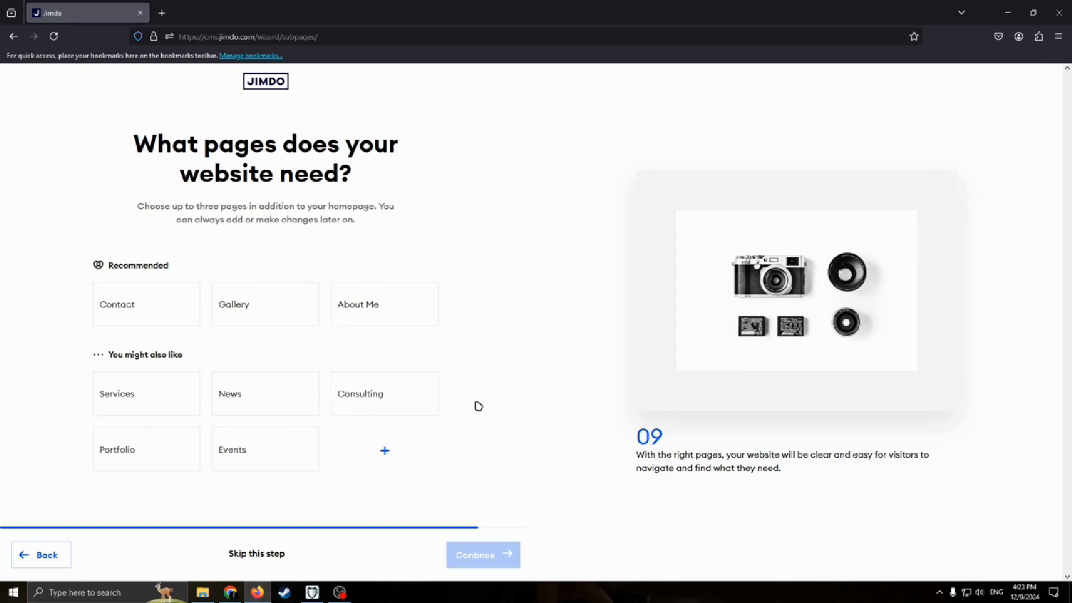
left_click(147, 299)
left_click(144, 311)
left_click(371, 310)
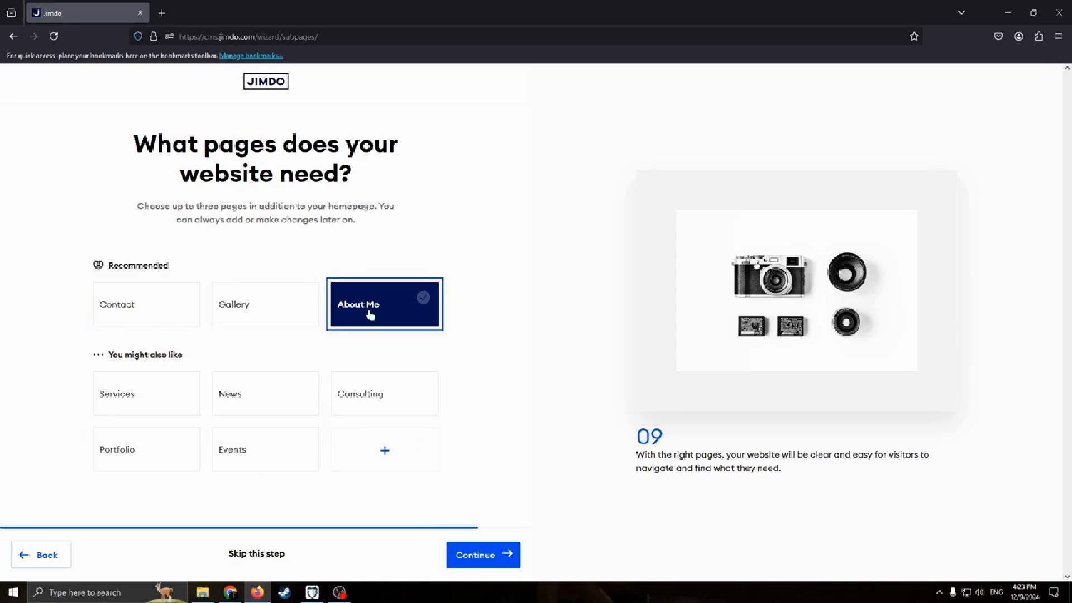
left_click(366, 305)
left_click(358, 301)
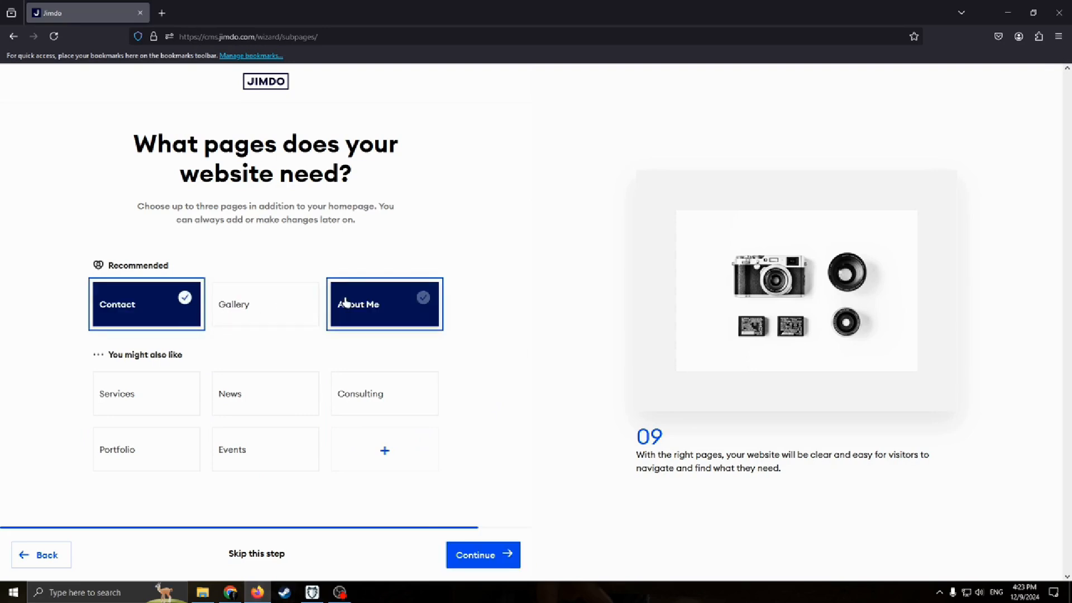
left_click(144, 447)
left_click(483, 560)
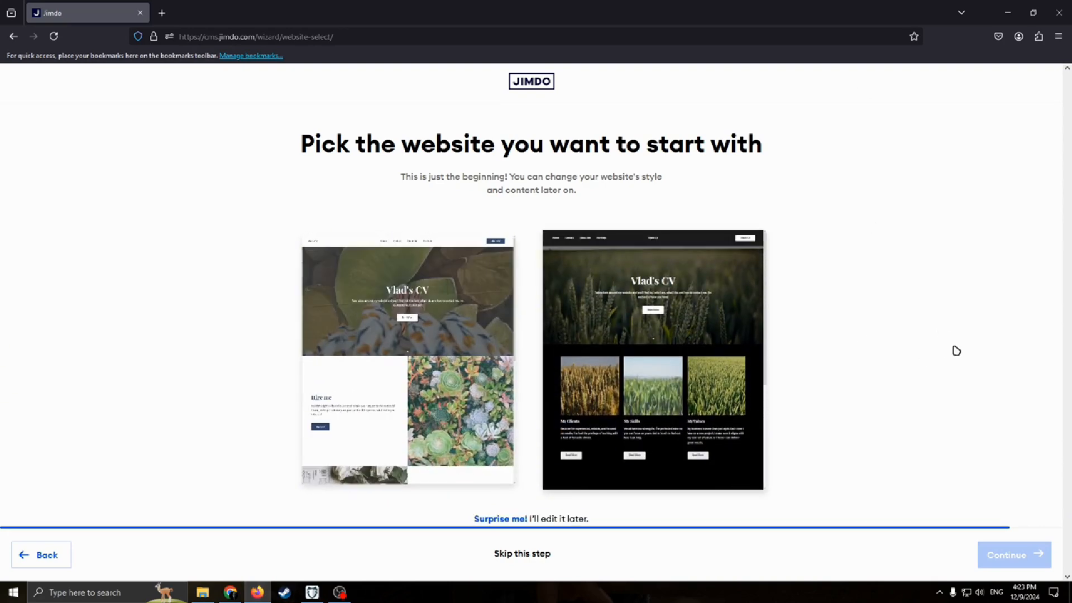
Select the light website design with the leaf photo header as the starting point and continue
left_click(376, 357)
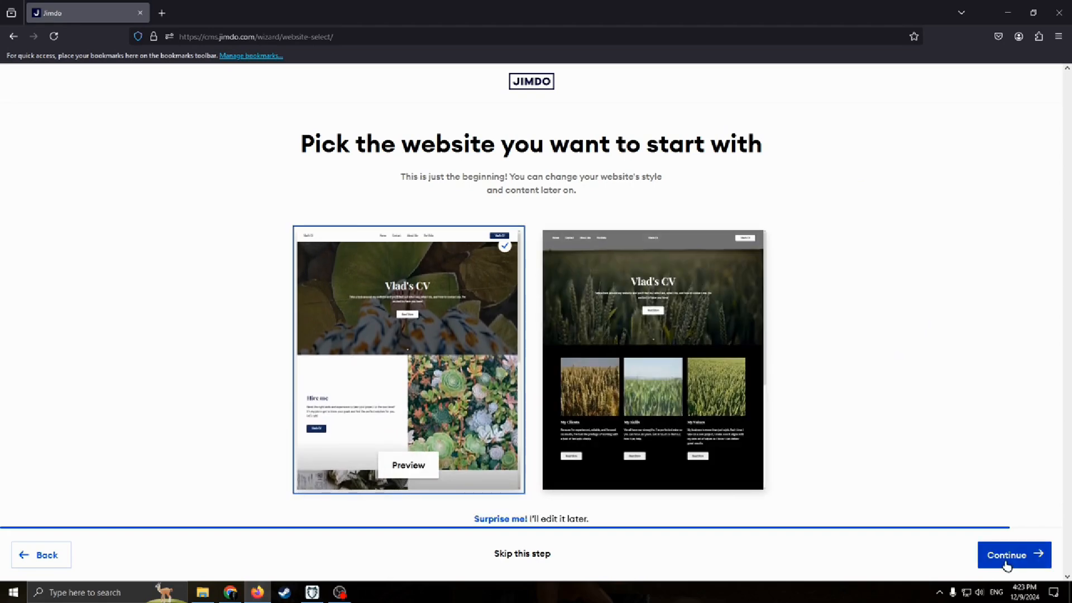
left_click(1007, 558)
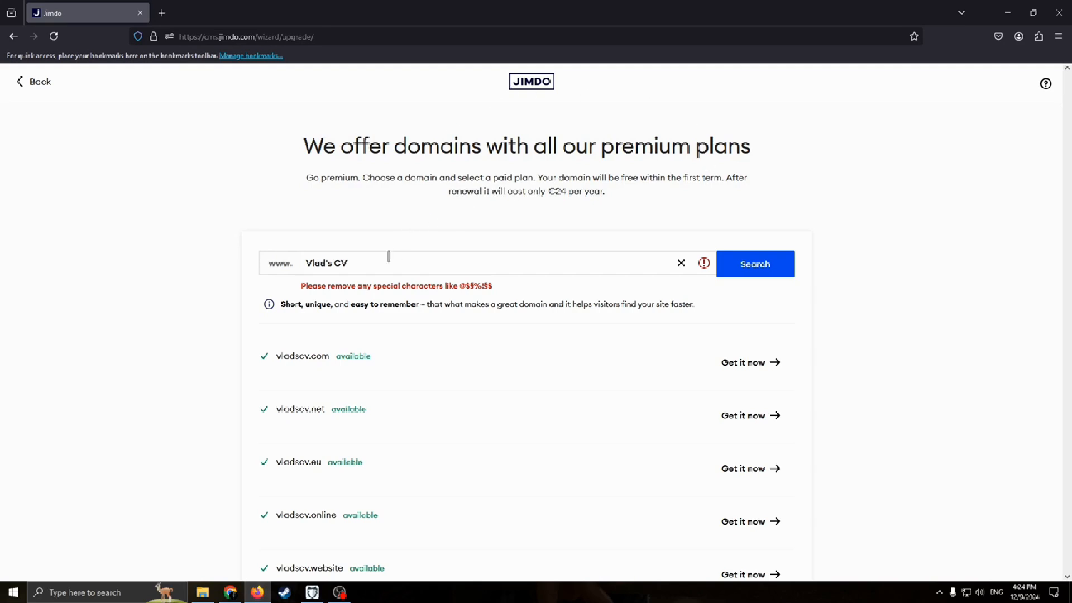
Review the suggested domains and choose the available .com domain
scroll(390, 257, "down", 1)
scroll(433, 239, "down", 3)
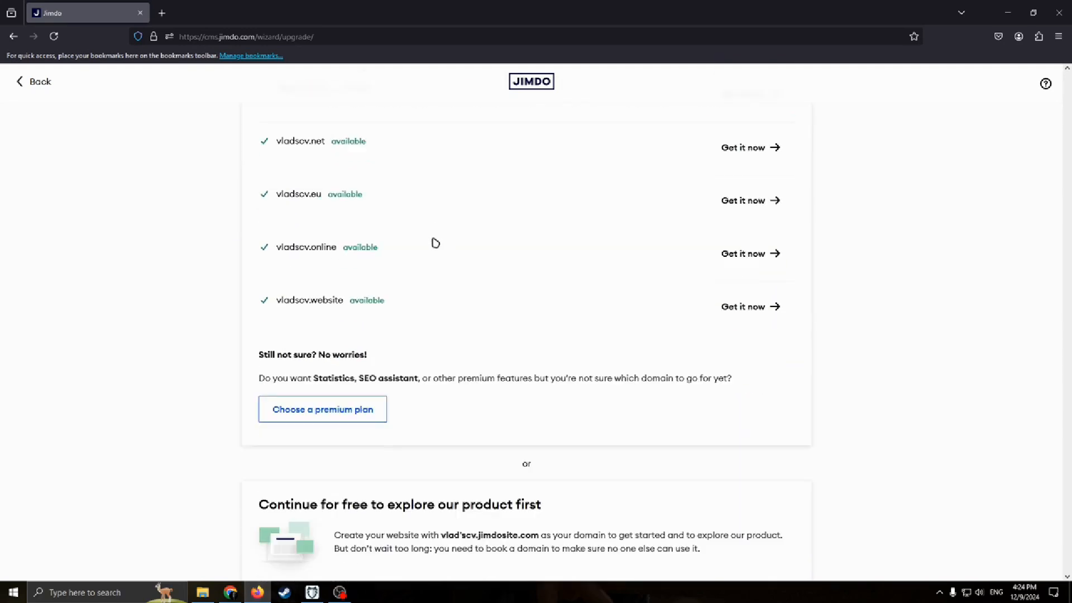
scroll(754, 263, "up", 2)
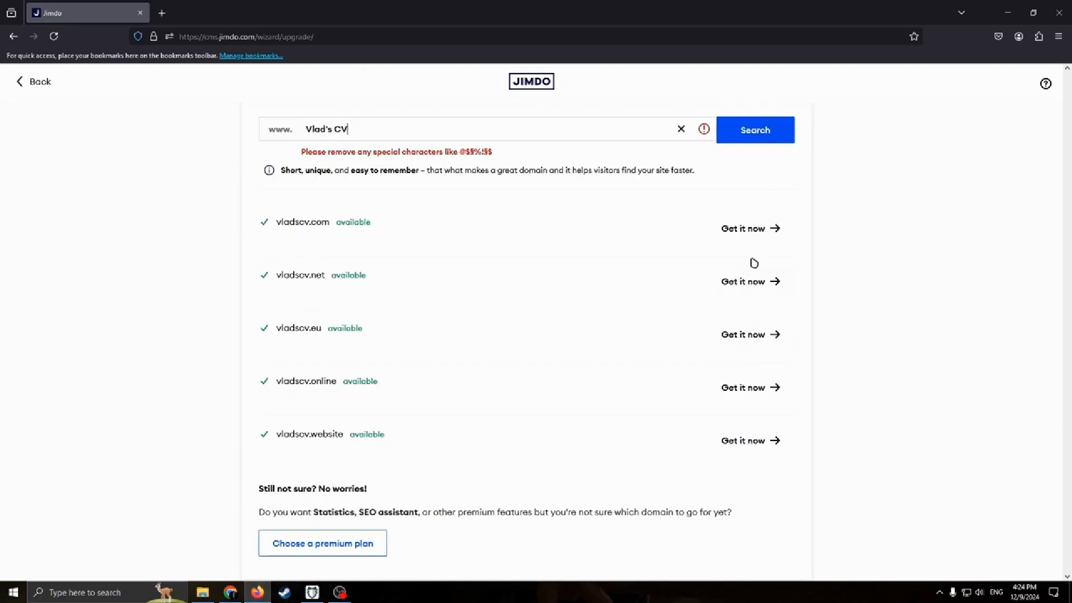
left_click(750, 229)
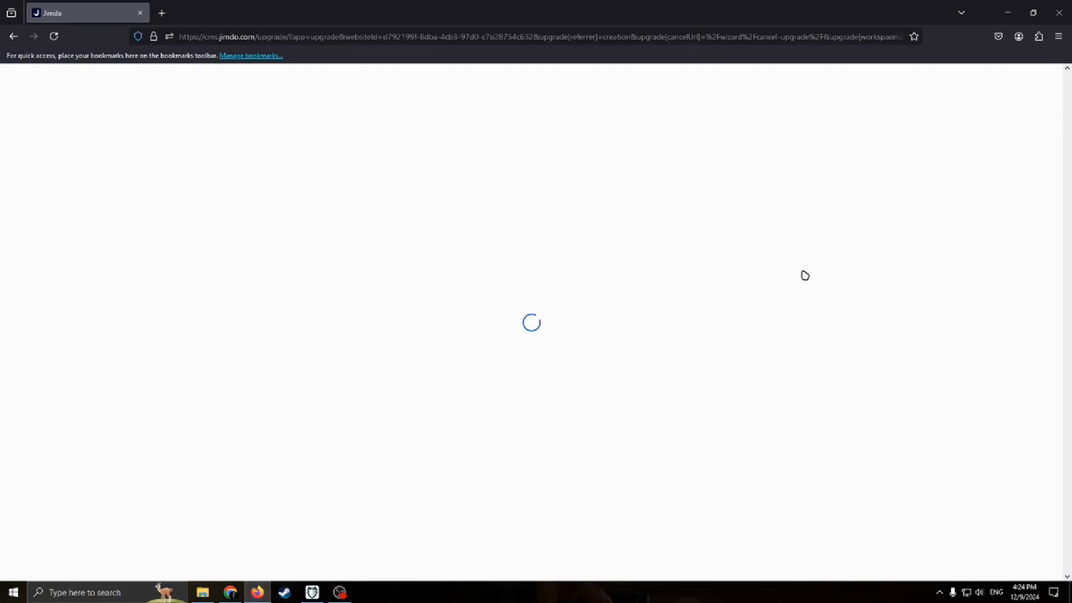
Compare the prices, hosting and website features of the Unlimited, Grow, Start and Free plans
scroll(603, 201, "down", 1)
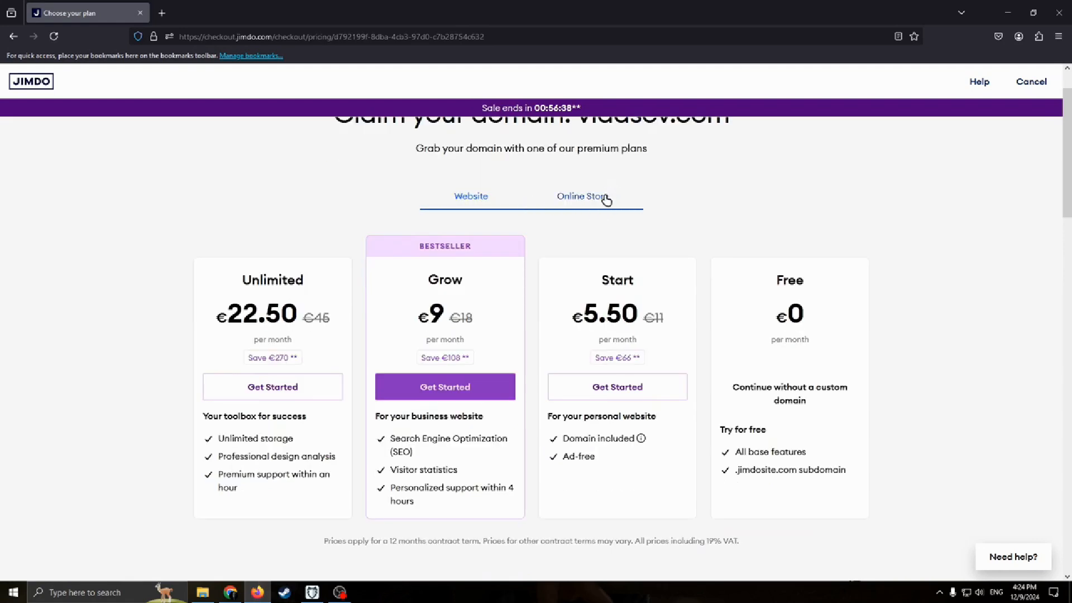
scroll(604, 199, "up", 1)
scroll(604, 199, "down", 1)
scroll(589, 347, "down", 5)
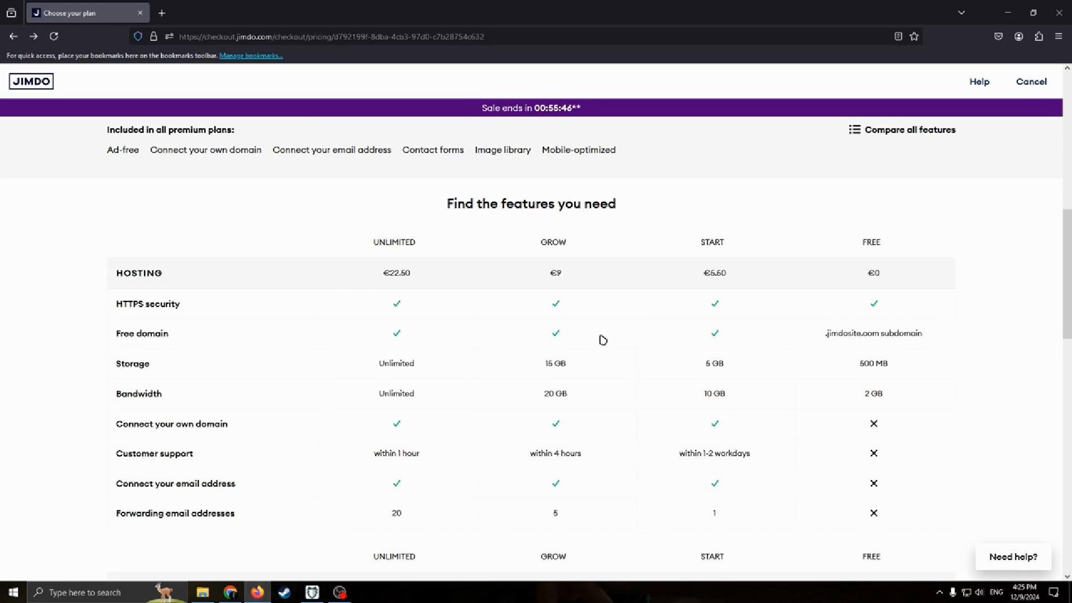
scroll(602, 339, "down", 6)
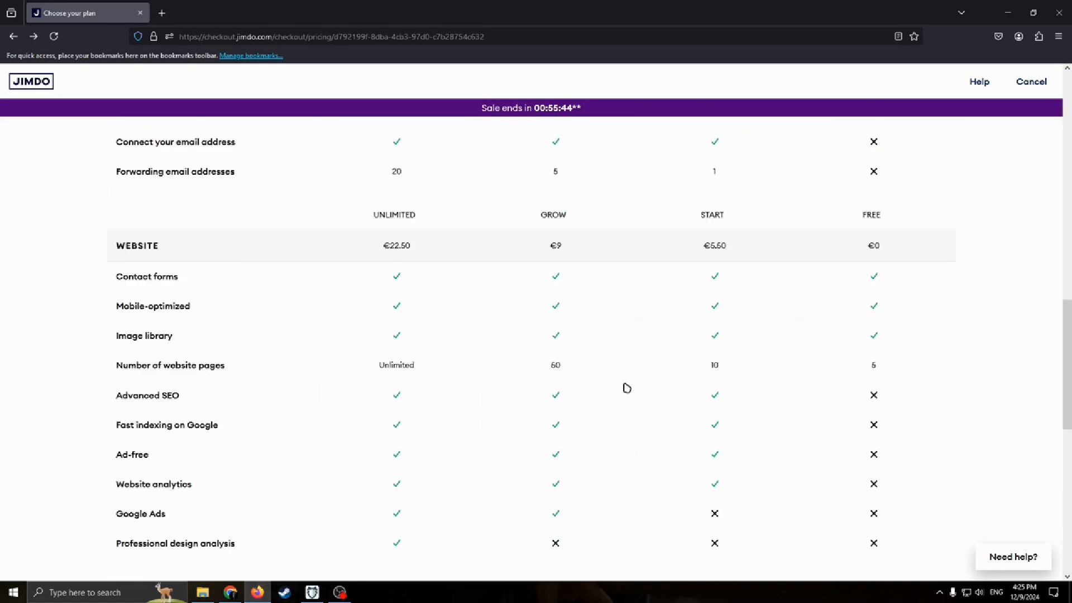
scroll(505, 293, "up", 15)
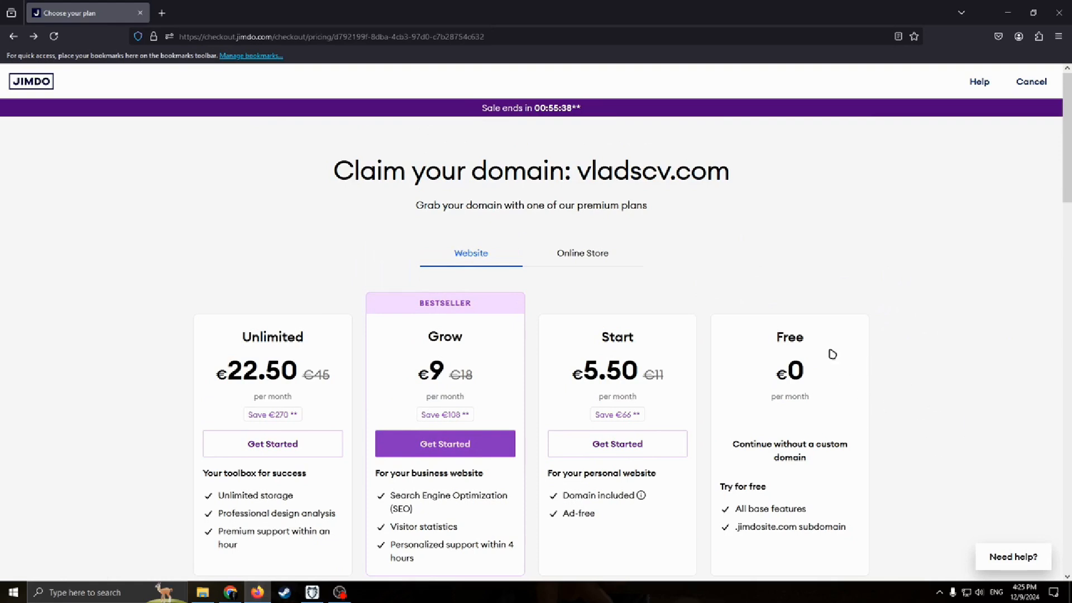
Choose the Free plan and continue to the website editor without a custom domain
scroll(830, 354, "down", 1)
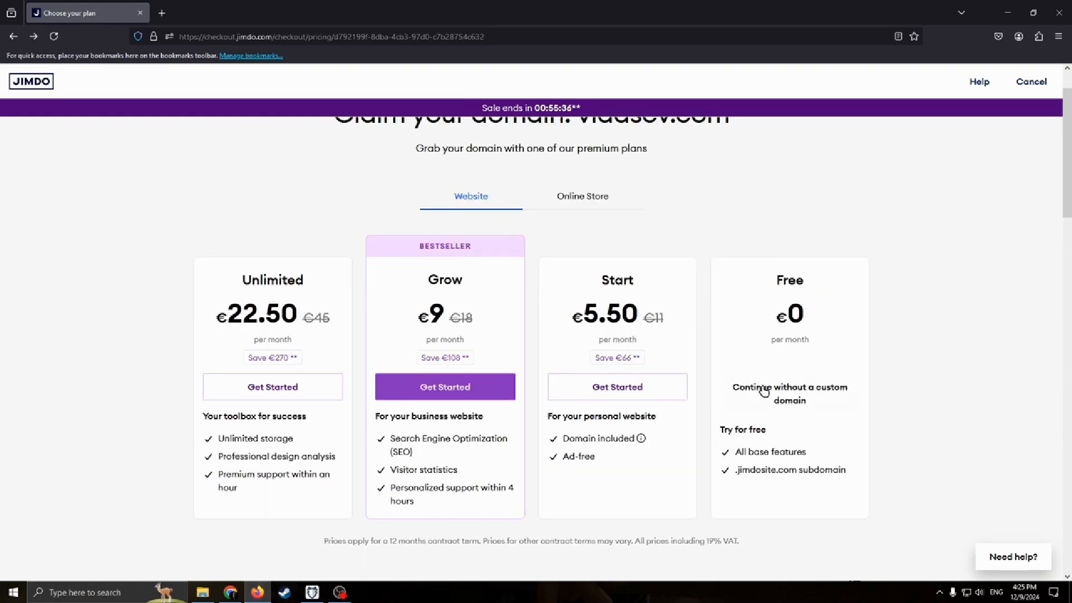
scroll(814, 349, "down", 1)
scroll(825, 395, "up", 2)
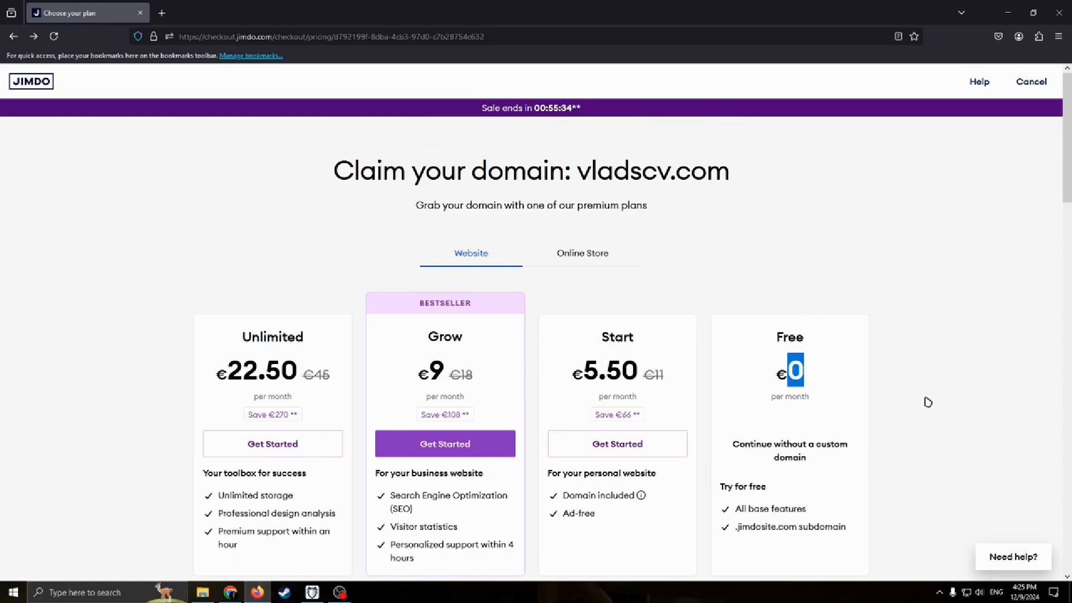
scroll(867, 399, "down", 1)
scroll(838, 390, "up", 1)
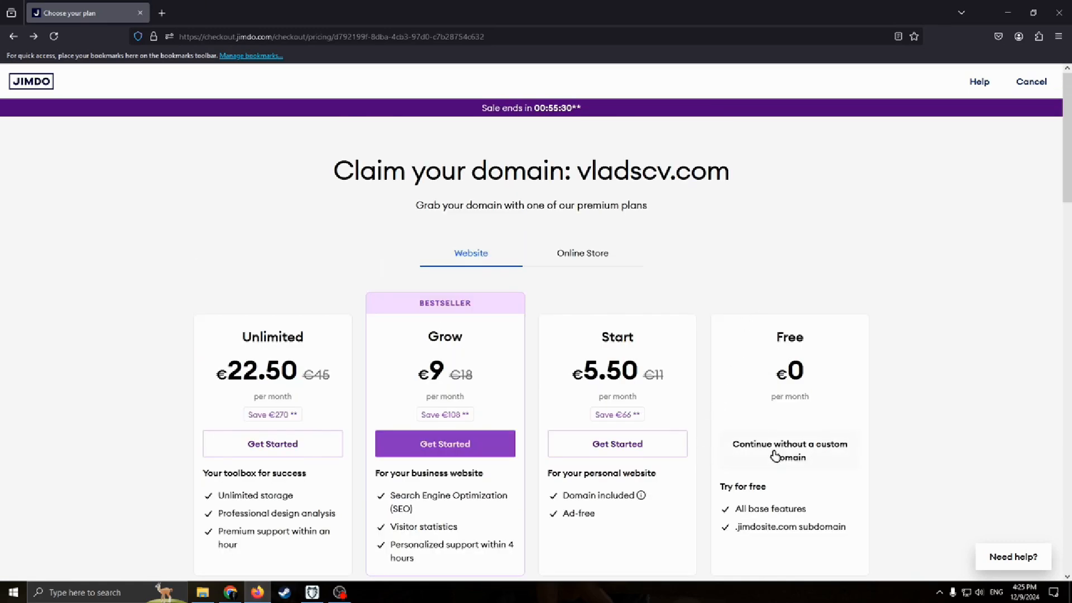
scroll(782, 389, "down", 6)
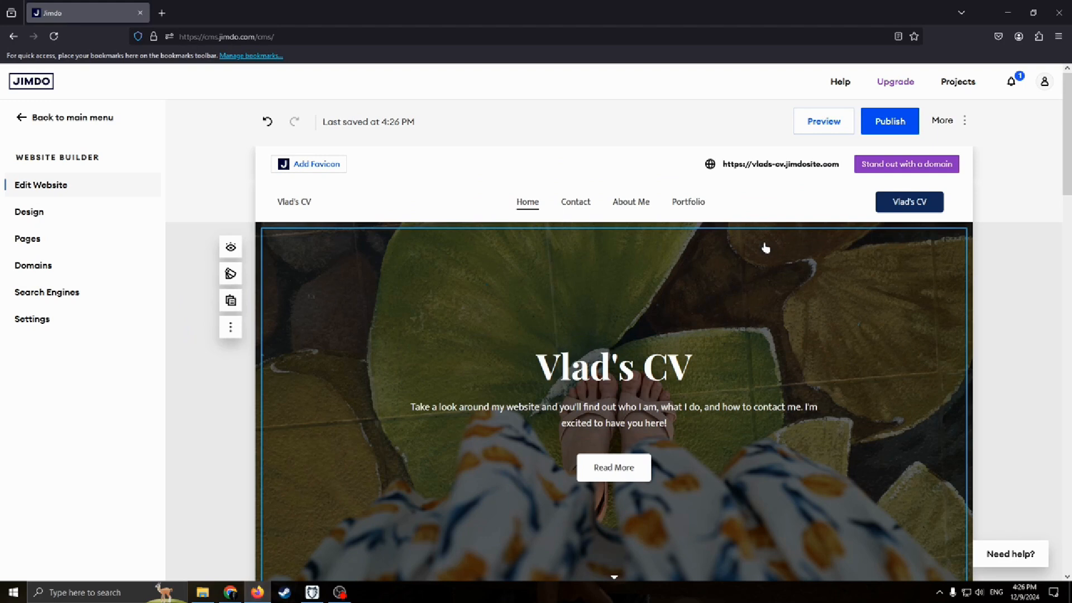
Delete the default welcome paragraph below the heading in the homepage's hero block
left_click(746, 378)
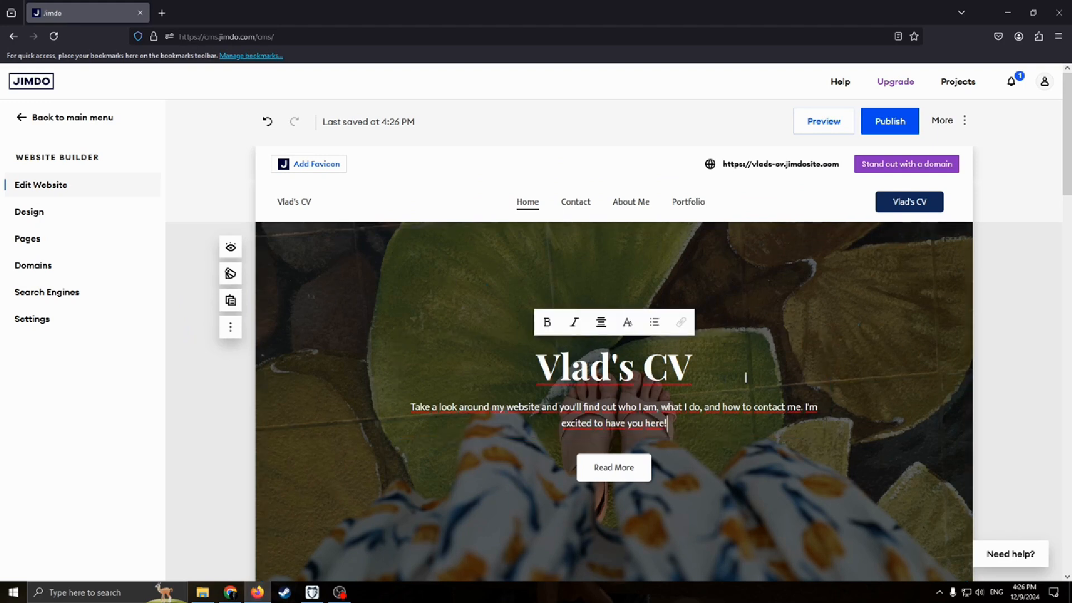
left_click_drag(710, 409, 458, 352)
left_click_drag(684, 422, 412, 399)
left_click_drag(667, 423, 378, 402)
key("BackSpace")
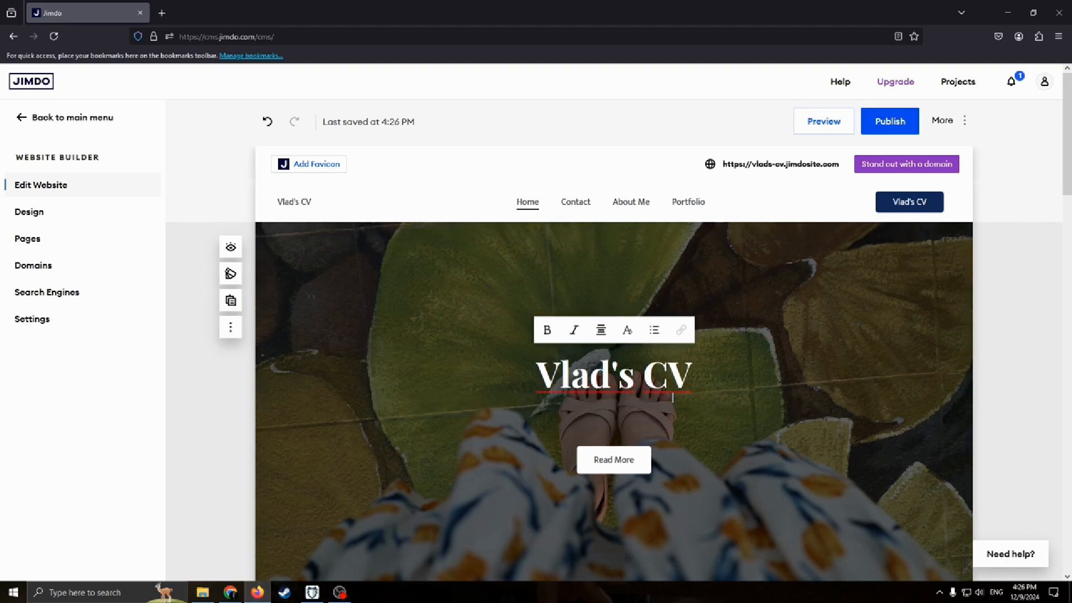
Write the hero text "Hello my name is [first name] and I'm professional photographer and I want to be hired. (pls hire me)"
type("H")
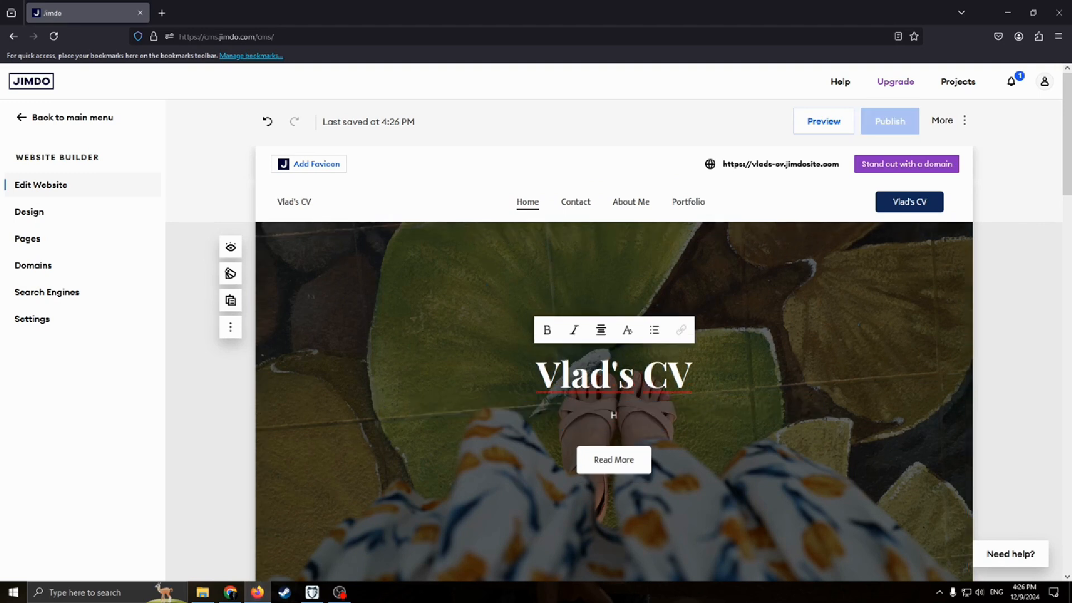
type("Ello my name is Vl")
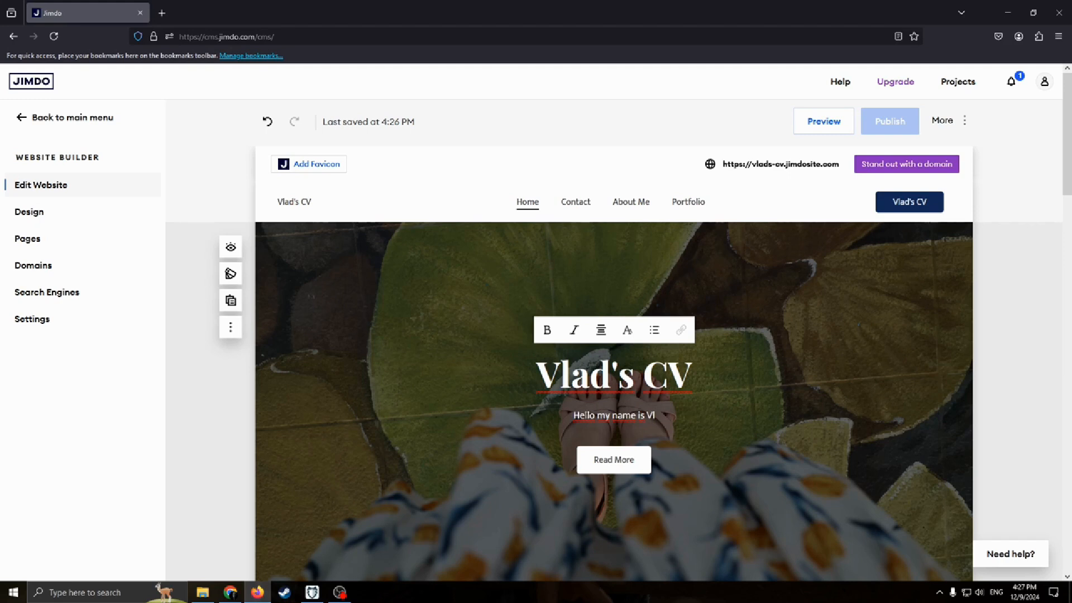
type("ad a")
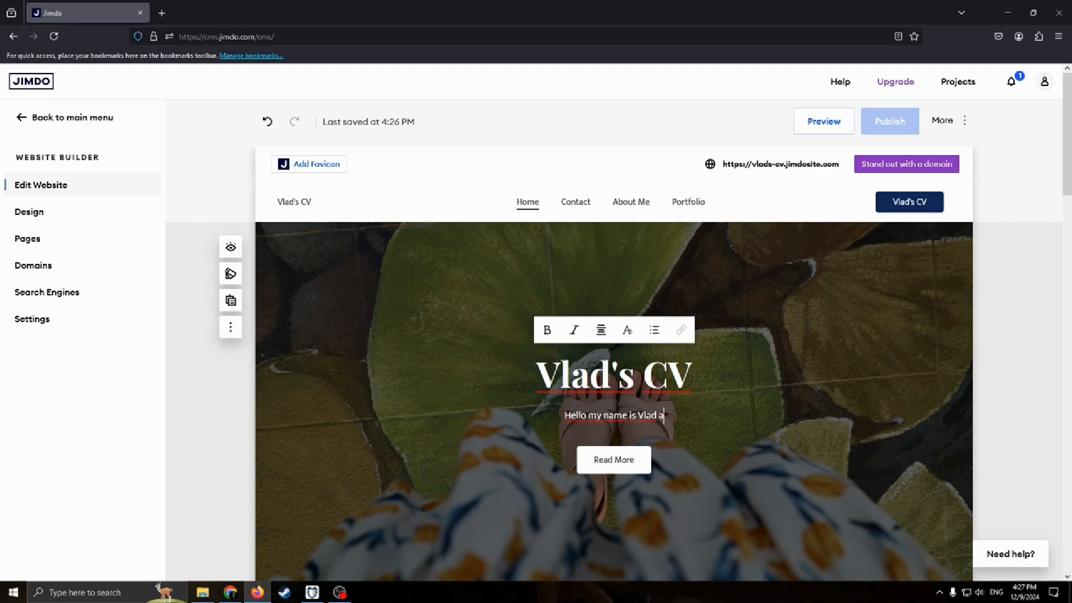
type("nd I")
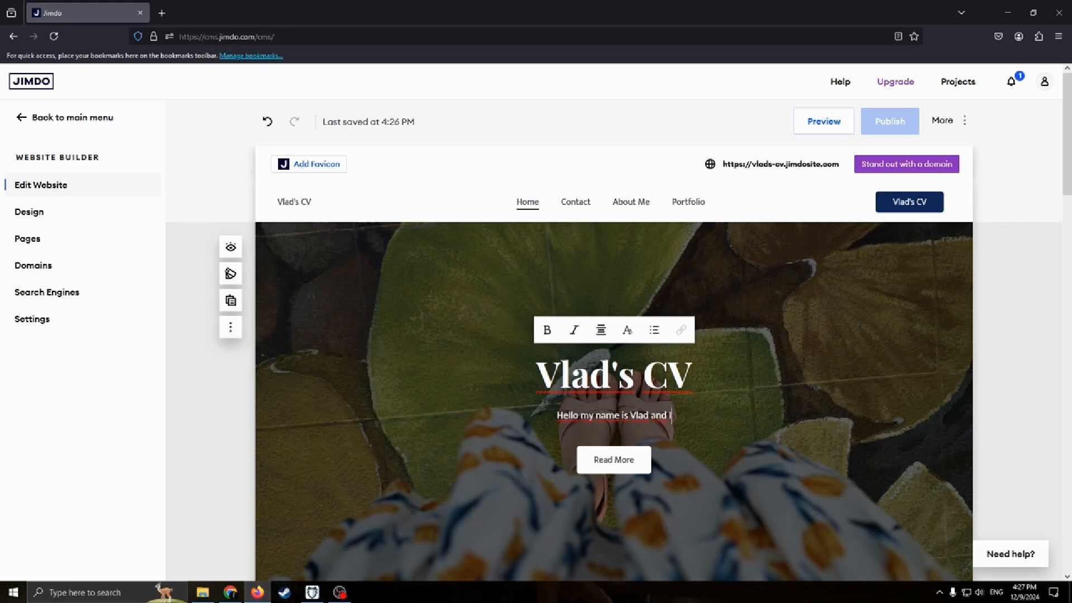
type("'m ")
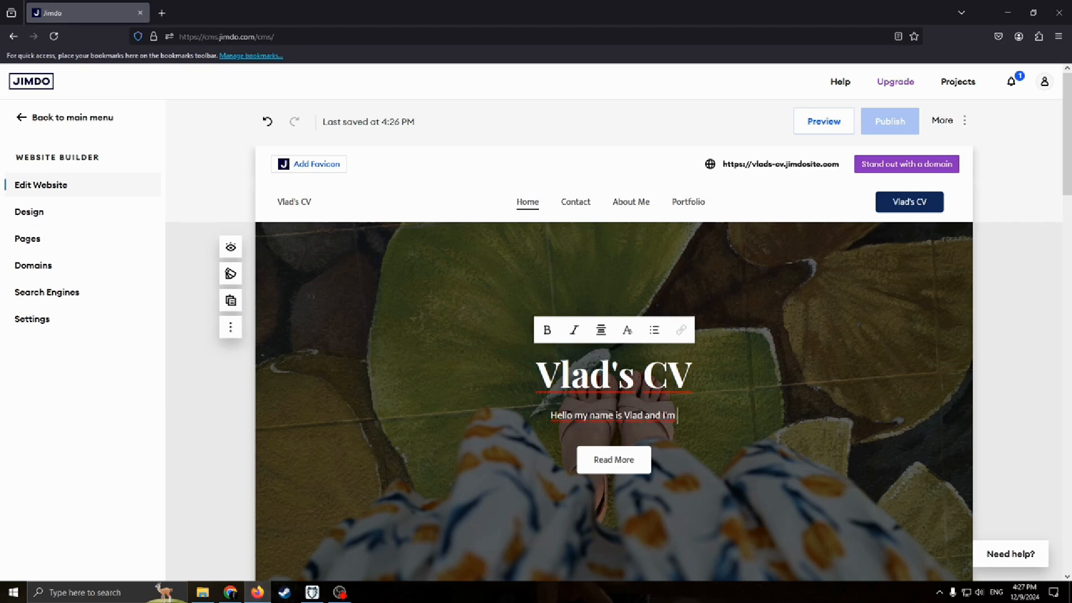
type("prof")
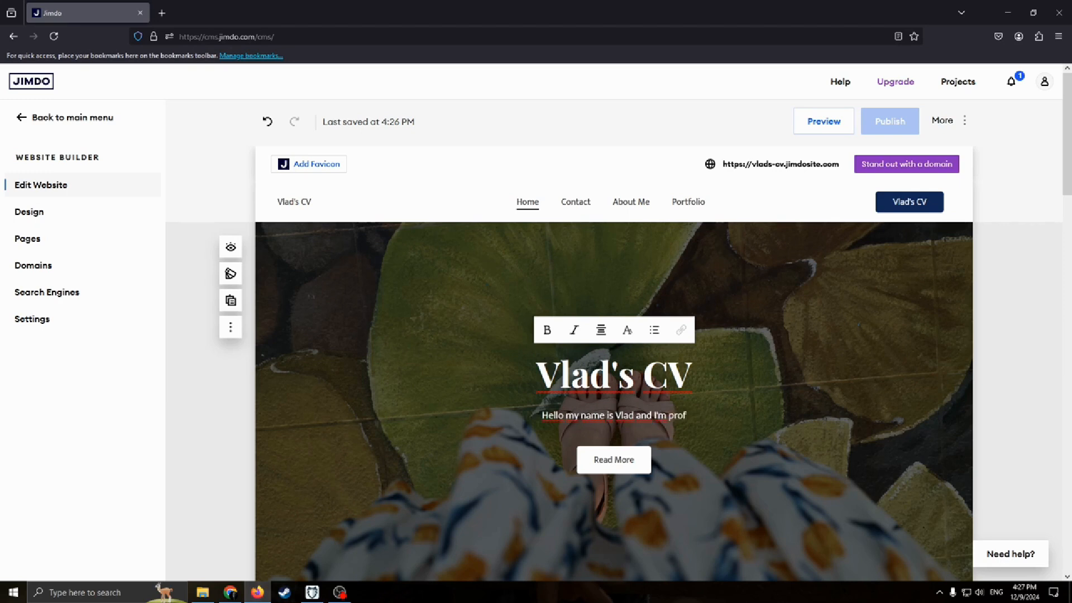
type("essional ")
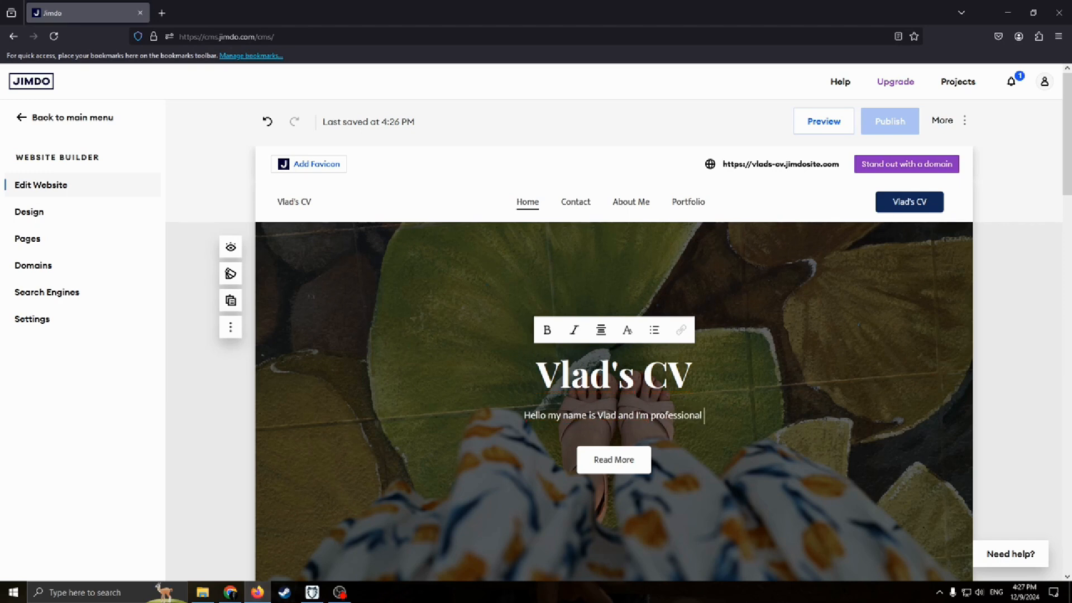
type("phot")
type("ogra")
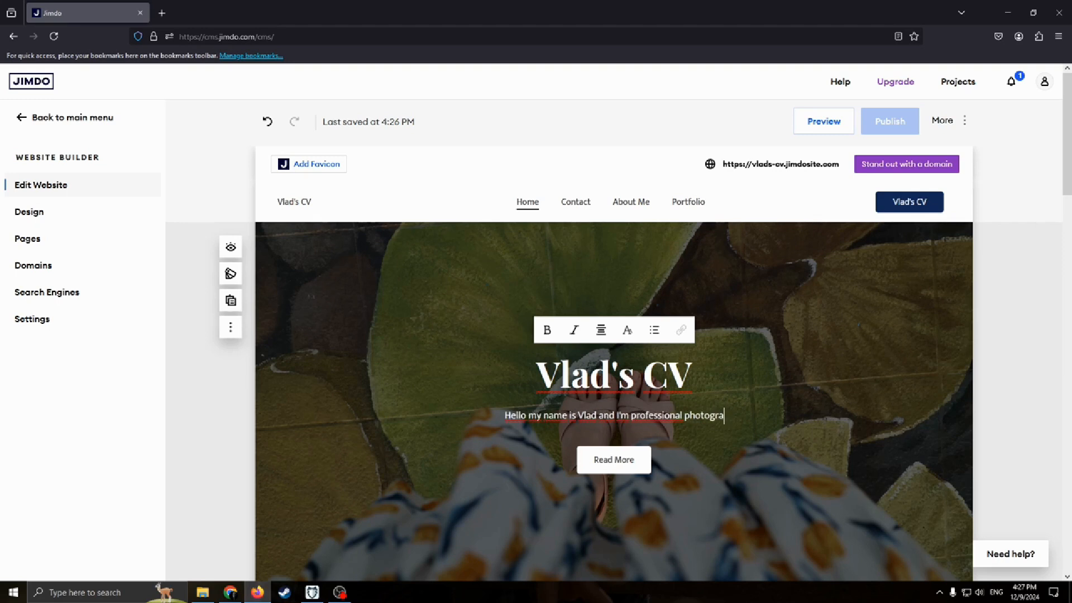
type("pher")
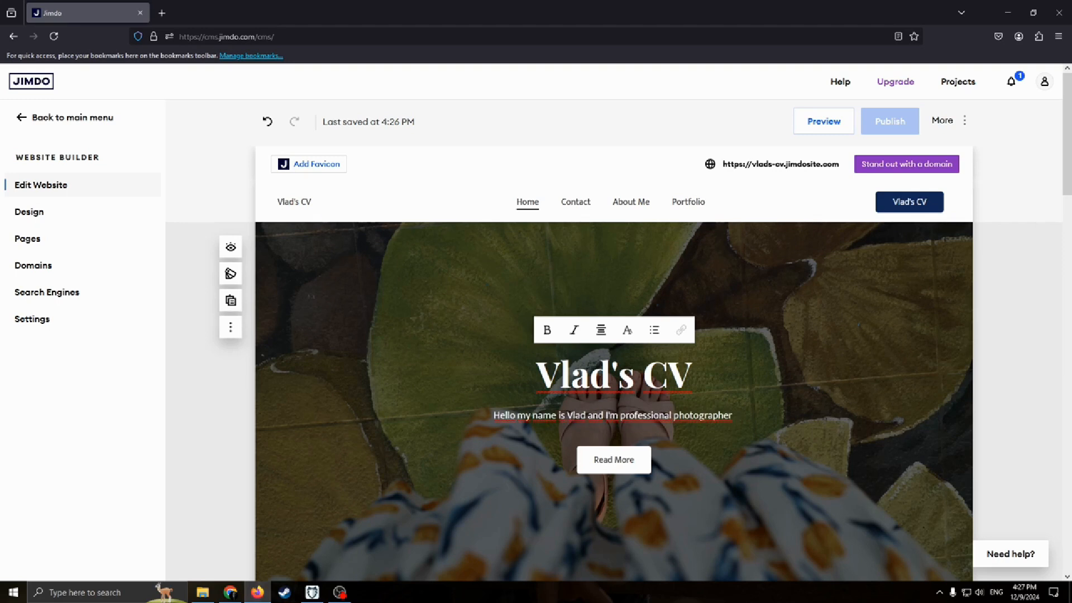
type(" and")
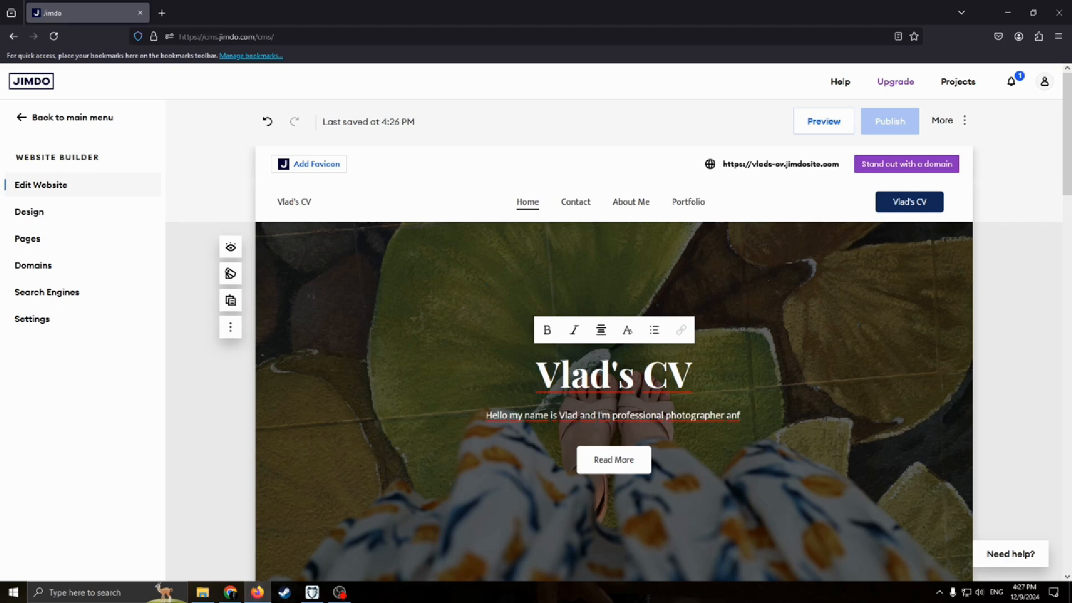
type(" I")
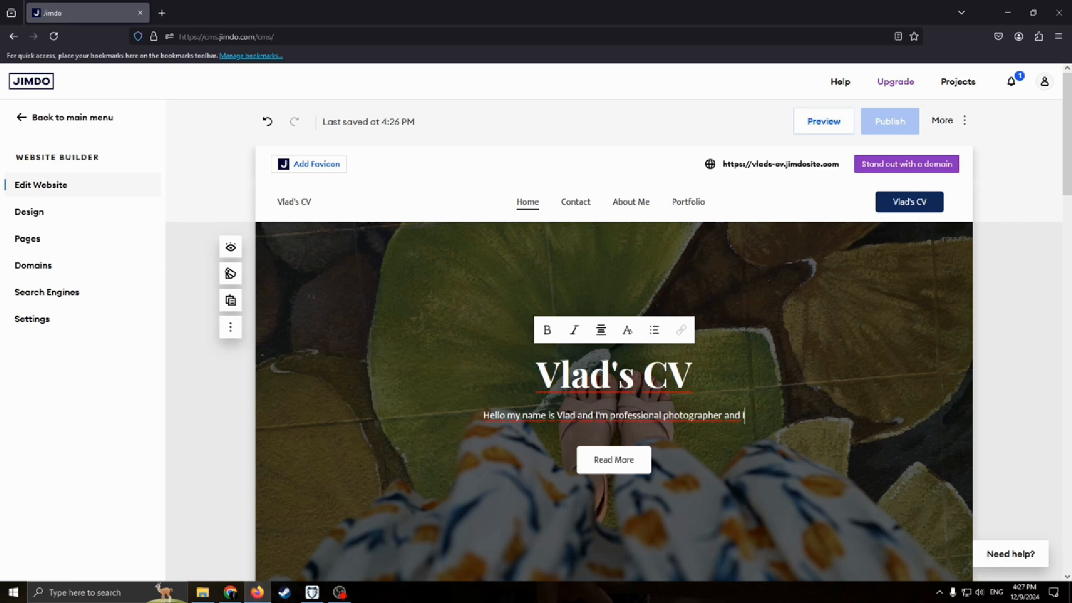
type(" want to")
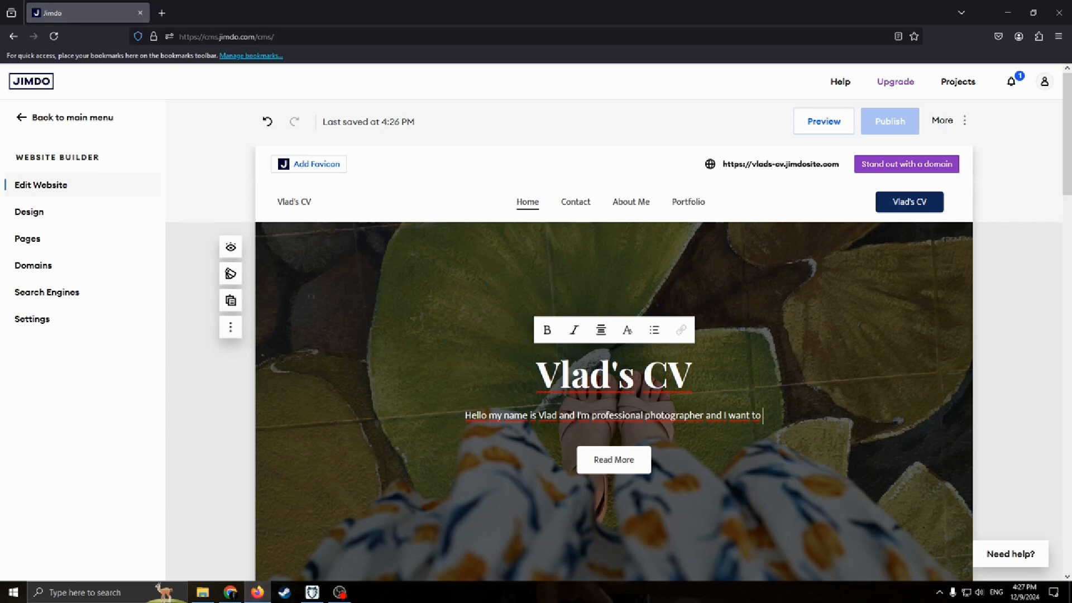
type(" be hired")
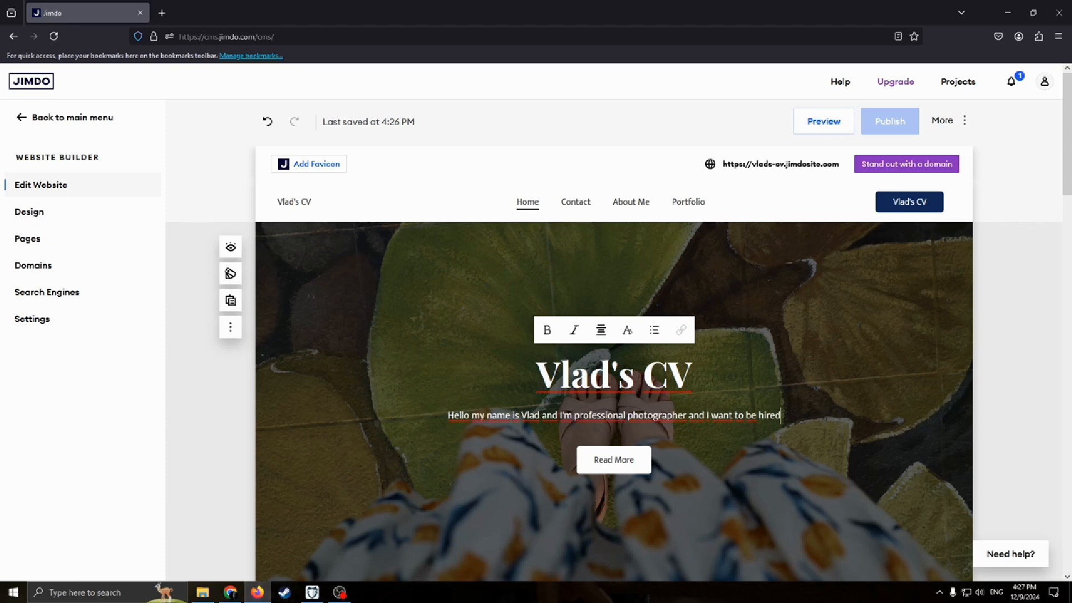
Select the whole hero paragraph and try bold and italic formatting on it
mouse_move(810, 416)
left_mouse_down()
mouse_move(417, 417)
mouse_move(821, 419)
left_mouse_up()
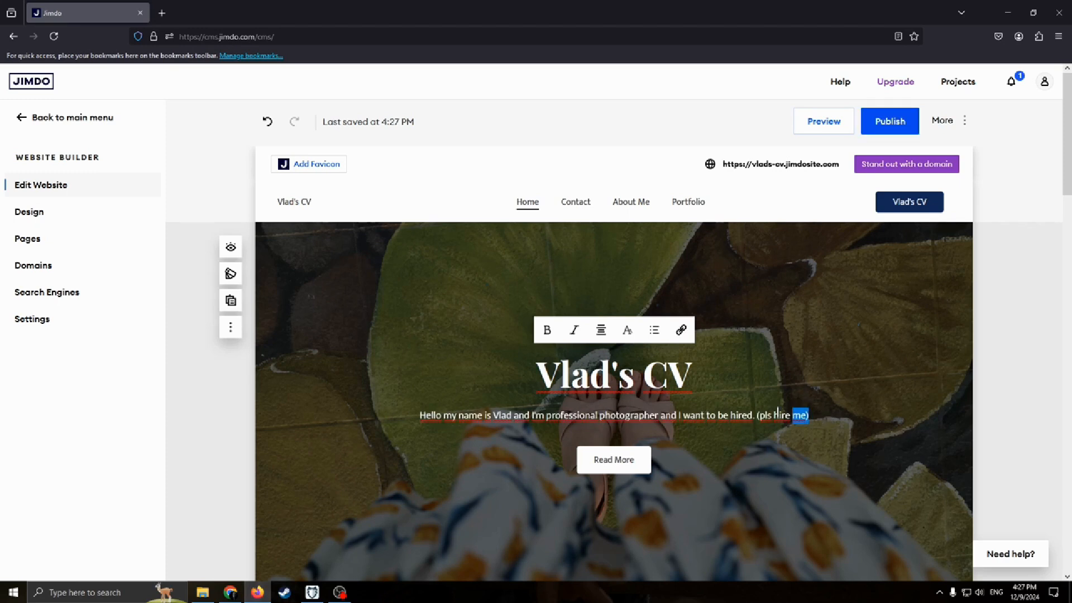
left_click(845, 385)
left_click(441, 426)
left_click(548, 331)
left_click(548, 331)
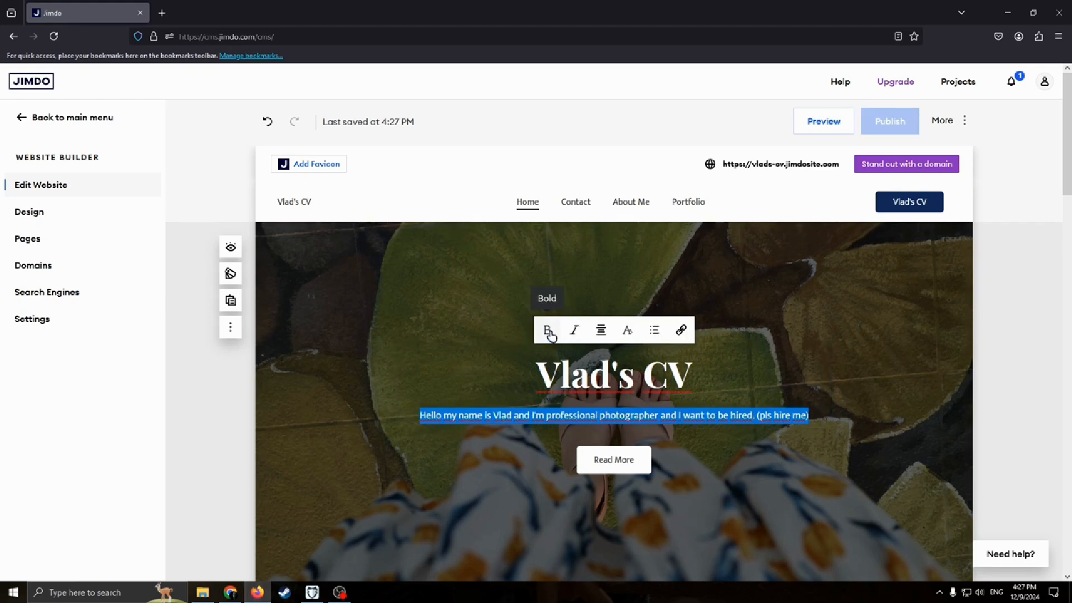
left_click(575, 332)
left_click(575, 333)
Try the alignment, style and list options on the hero paragraph and leave it left-aligned
left_click(610, 335)
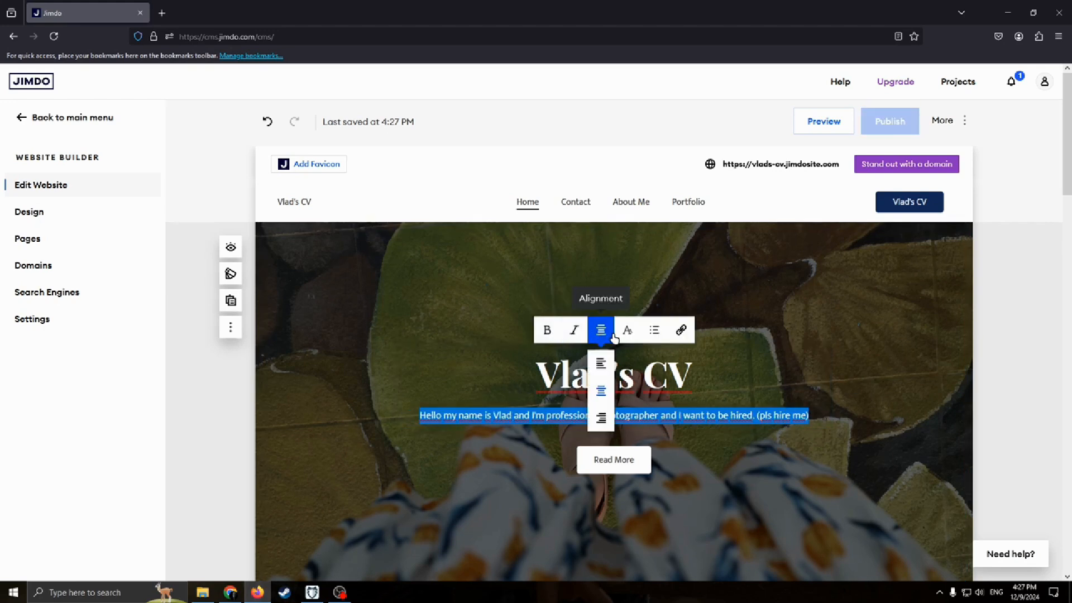
left_click(602, 333)
left_click(627, 330)
left_click(627, 330)
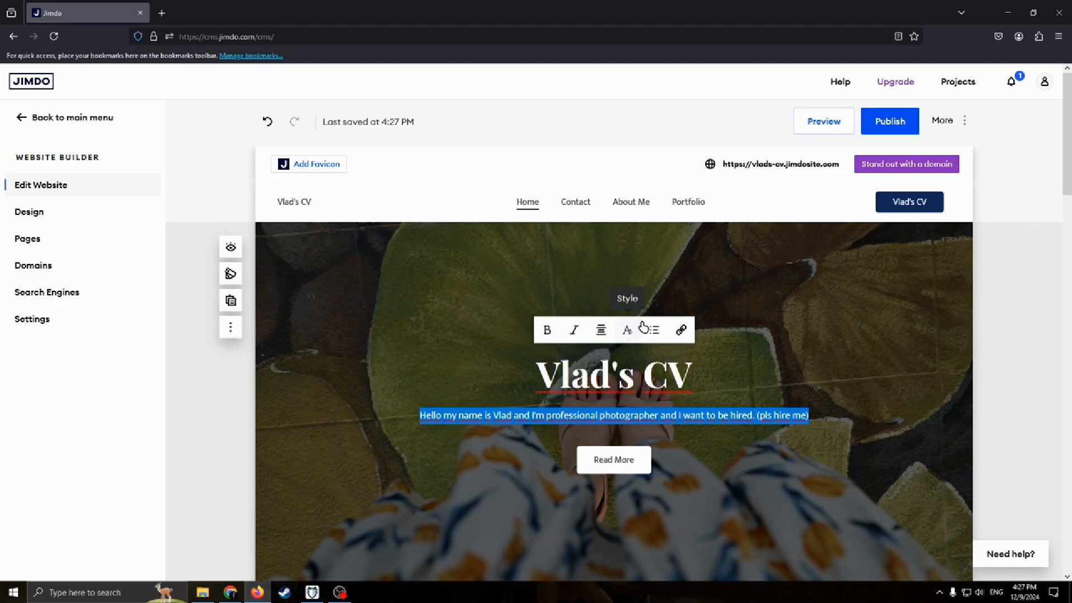
left_click(654, 330)
left_click(654, 331)
left_click(656, 331)
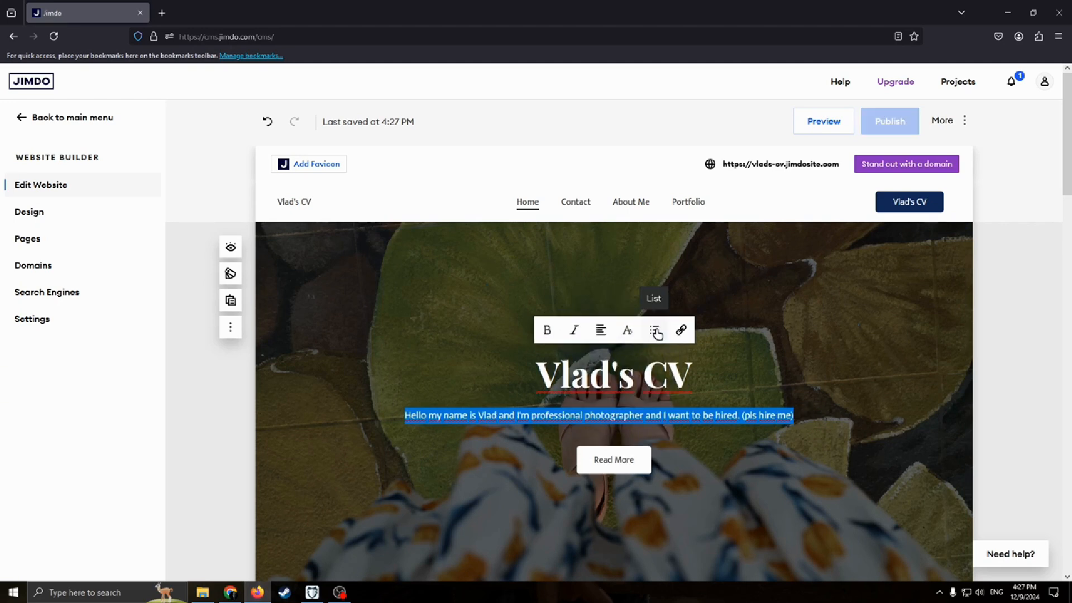
left_click_drag(795, 416, 376, 435)
left_click(571, 390)
left_click_drag(737, 416, 449, 414)
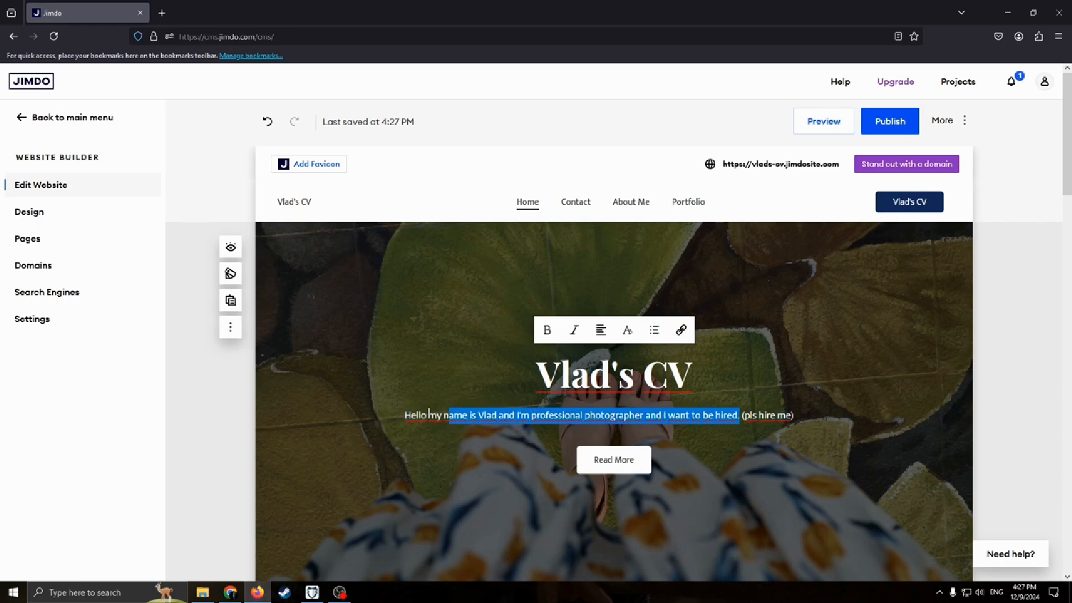
left_click(471, 415)
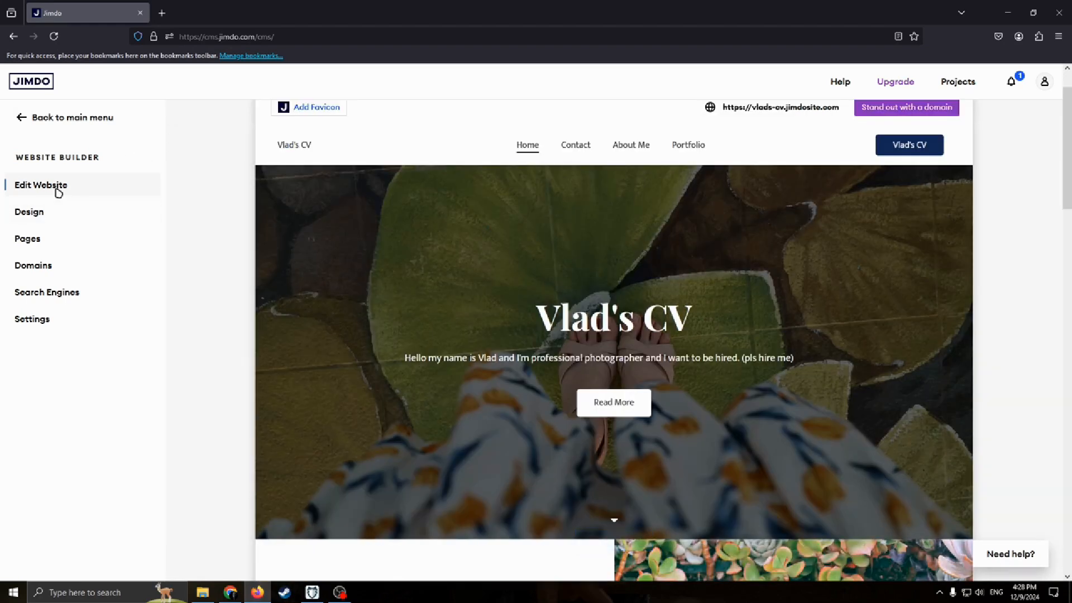
Review the website's color palette, font set, button and animation settings, and its list of pages
left_click(24, 214)
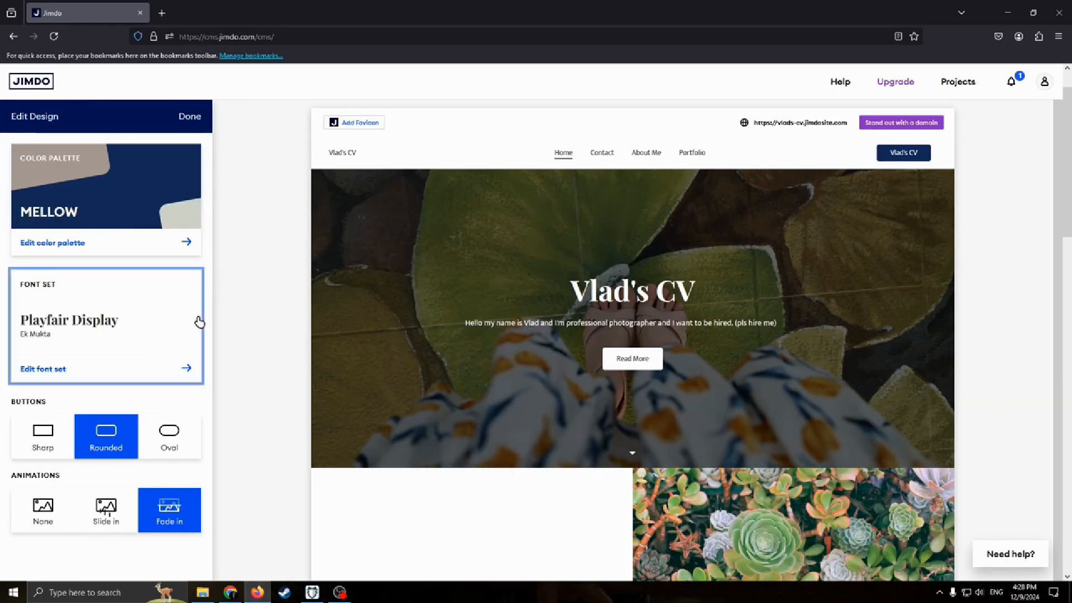
scroll(321, 330, "up", 3)
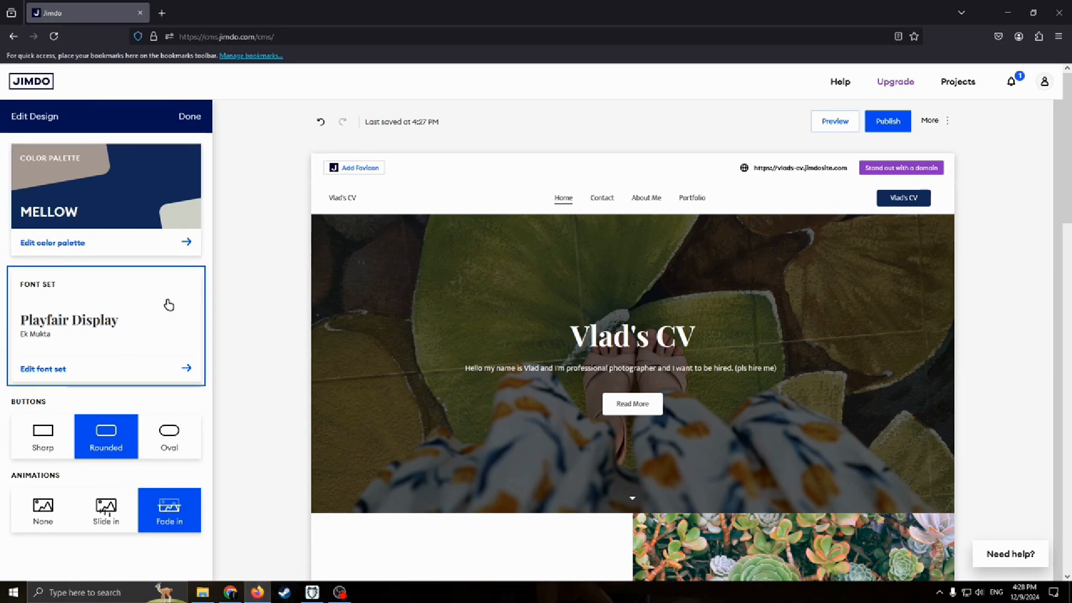
left_click(190, 117)
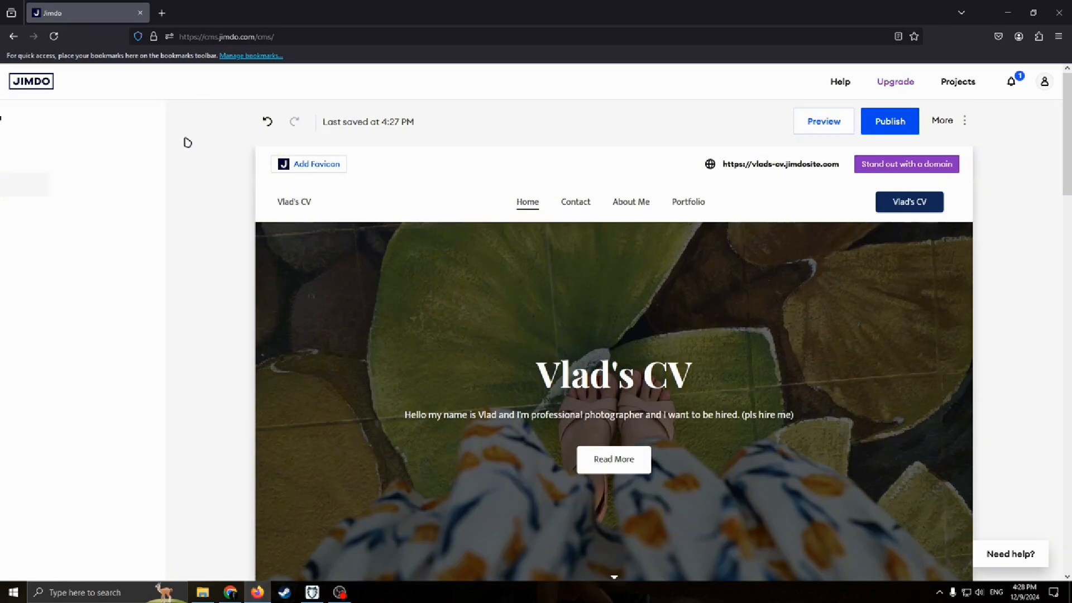
left_click(40, 240)
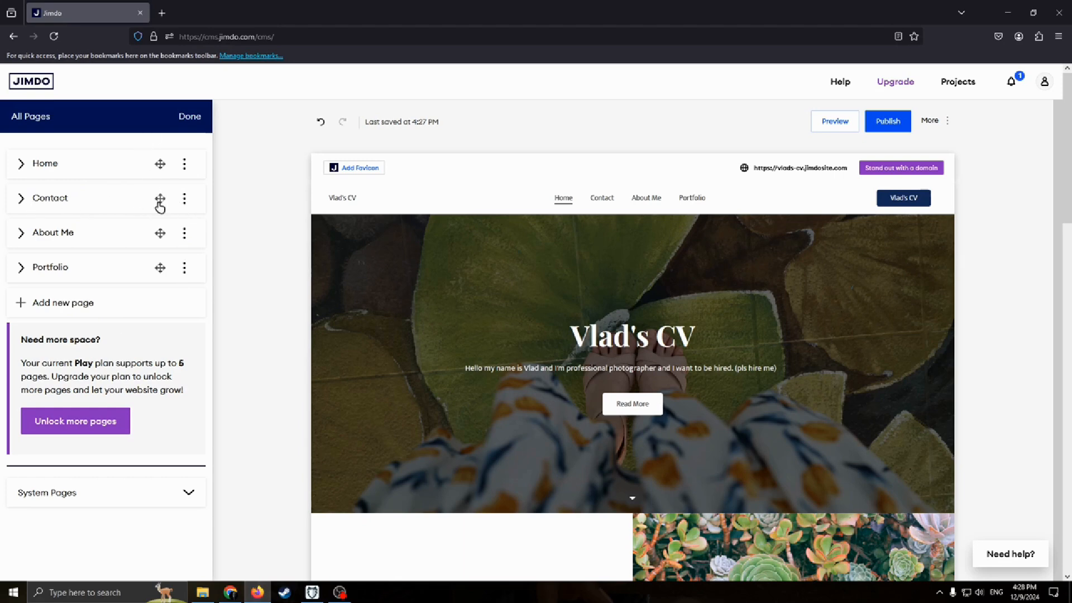
left_click(186, 119)
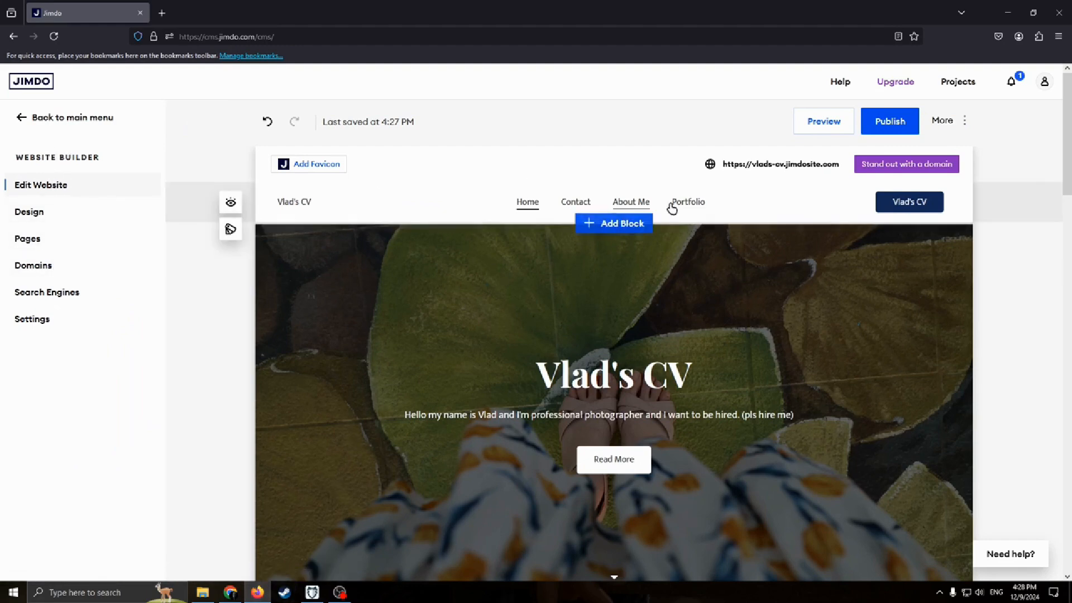
Try the alignments of the hero block's Read More button and set it to right-aligned
scroll(430, 212, "down", 2)
scroll(750, 297, "up", 2)
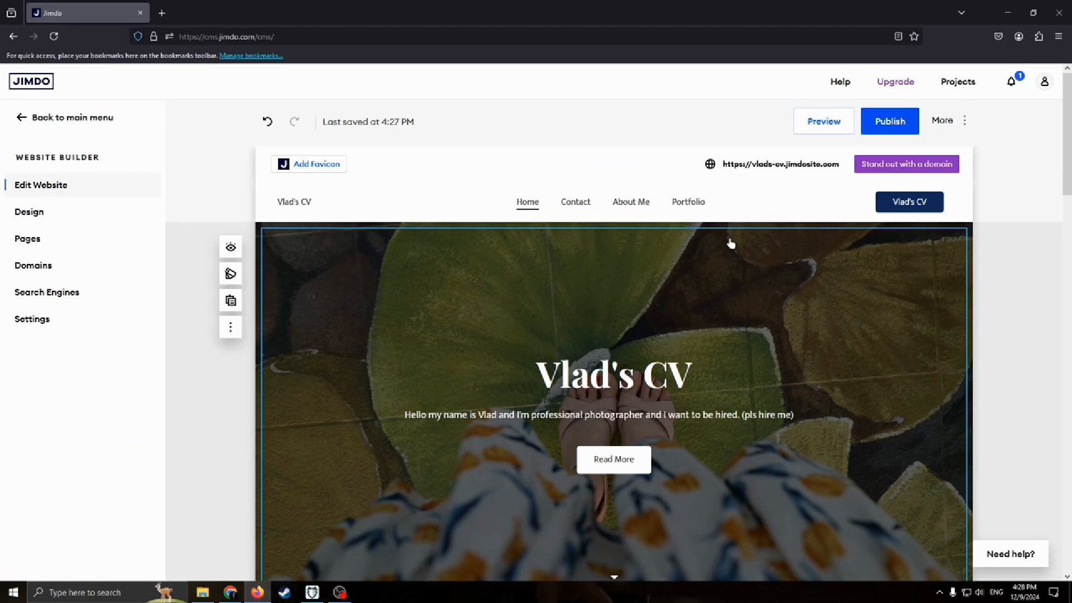
scroll(593, 246, "down", 2)
left_click(637, 336)
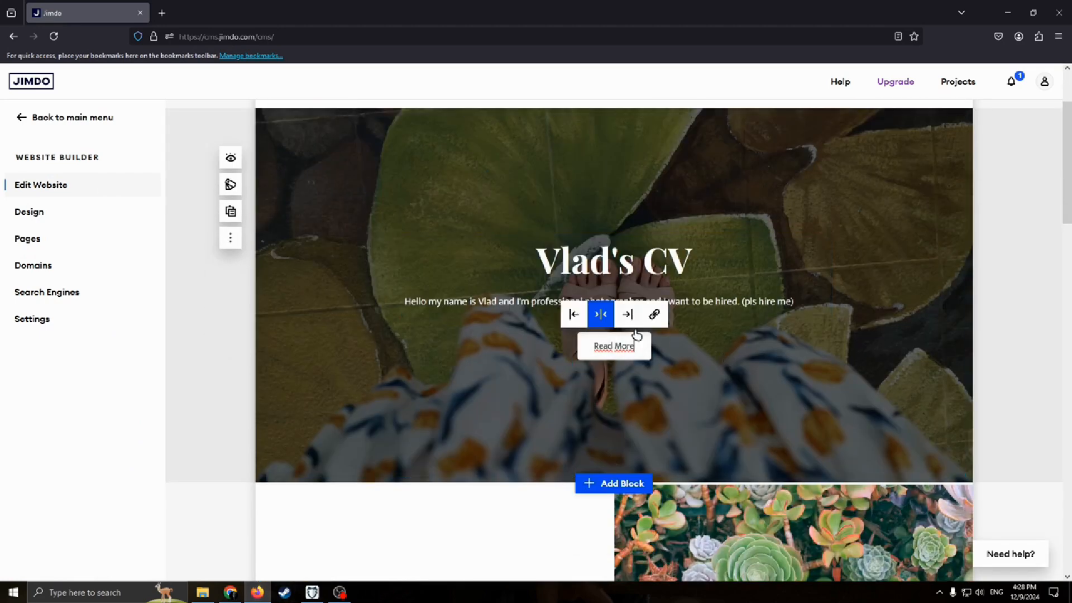
left_click(626, 314)
left_click(744, 314)
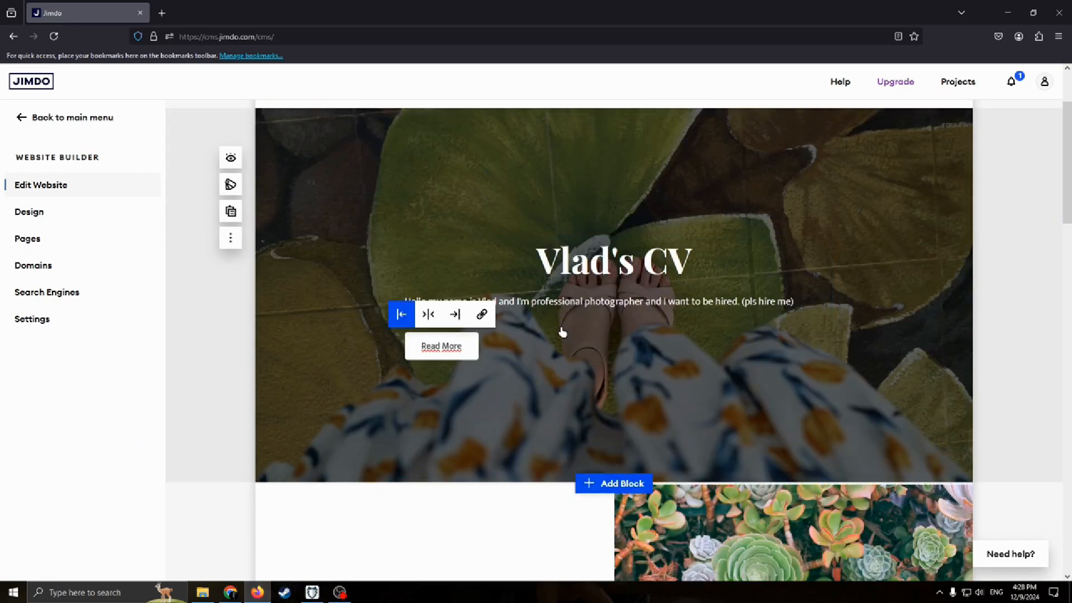
left_click(453, 316)
left_click(769, 315)
left_click(583, 315)
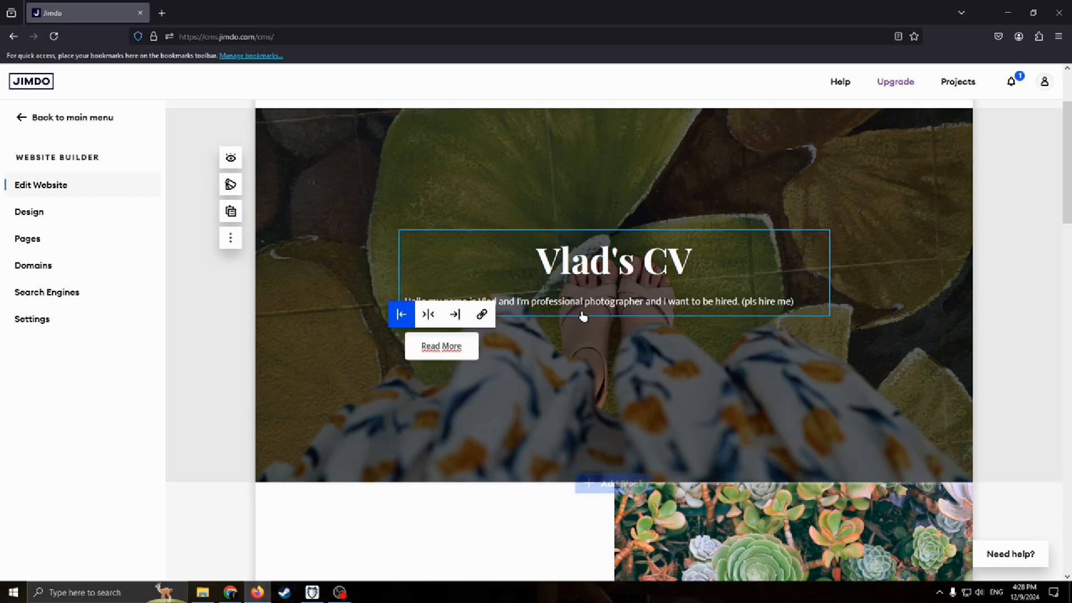
left_click(455, 314)
Browse templates for a new block below the hero, including Text, Columns, Image, Smart Forms, Smart Apps, News, Slideshow and Cover
scroll(642, 365, "down", 3)
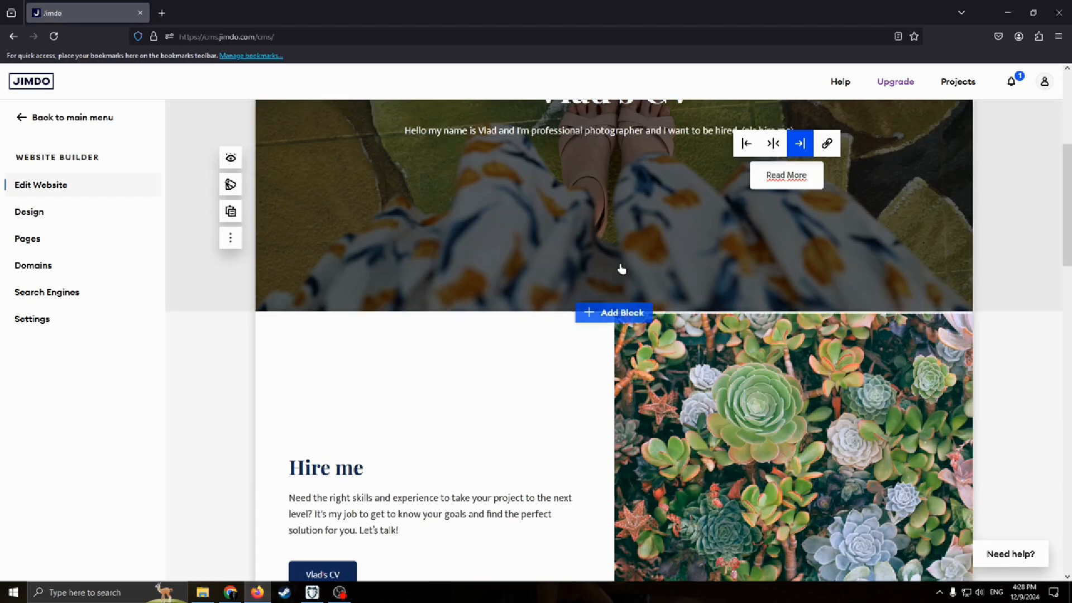
scroll(619, 273, "up", 3)
left_click(626, 485)
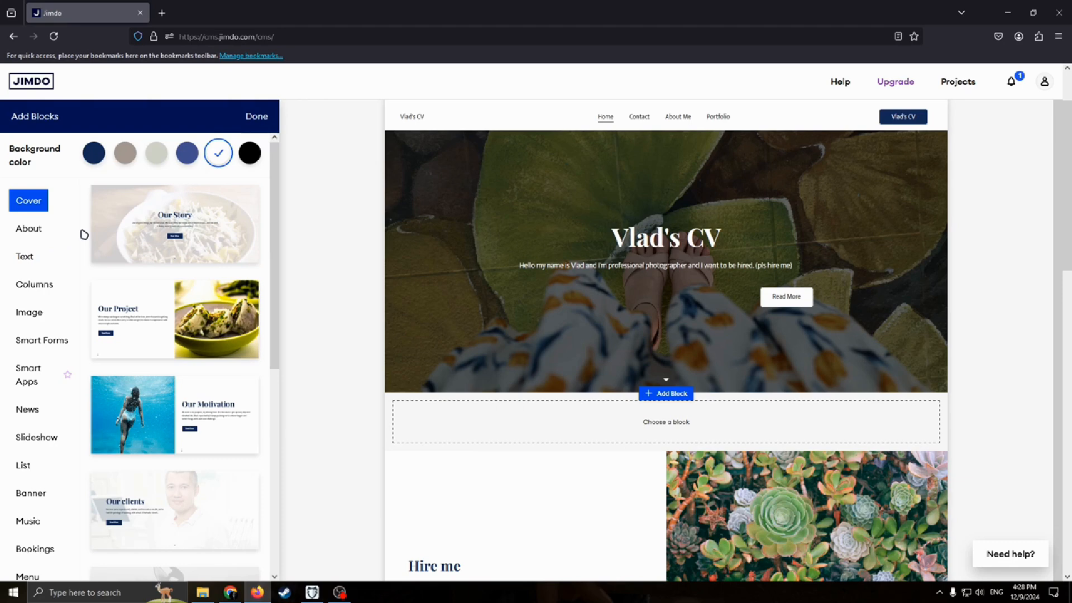
left_click(22, 258)
left_click(34, 285)
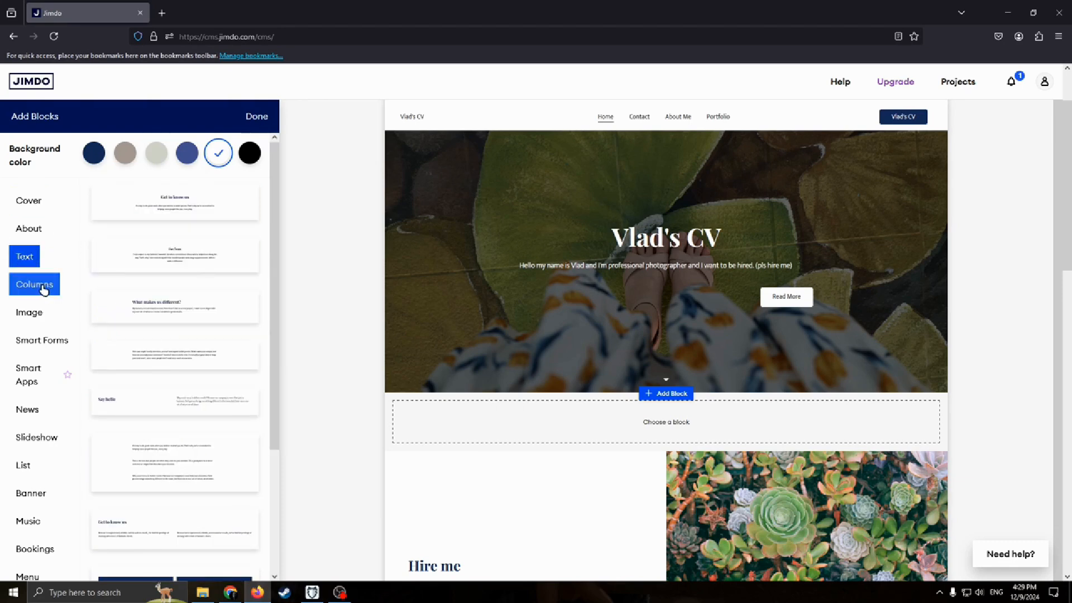
left_click(30, 311)
left_click(44, 341)
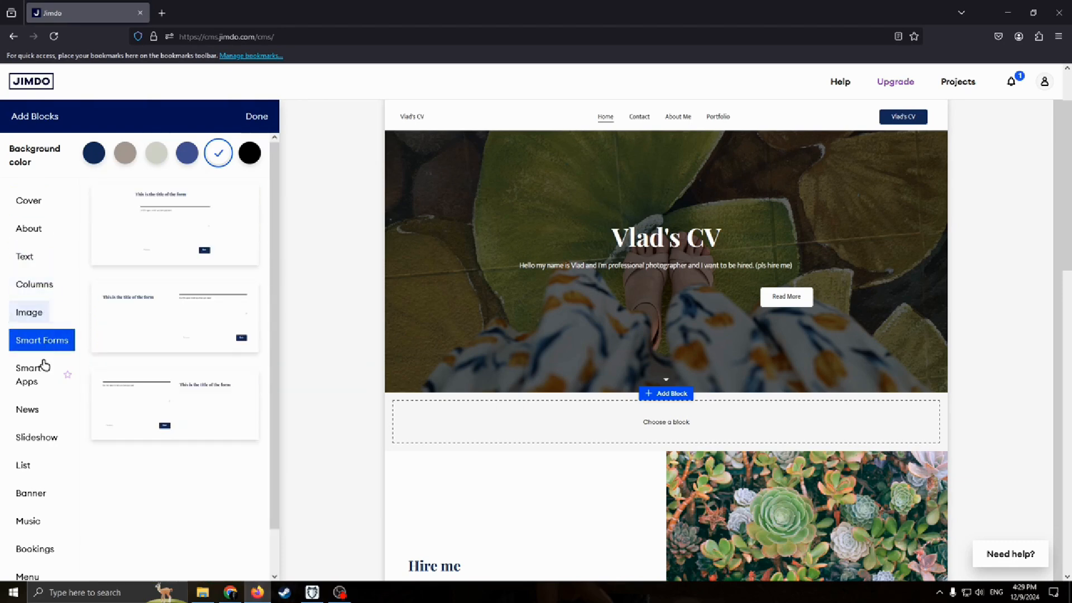
left_click(41, 380)
left_click(39, 409)
left_click(61, 440)
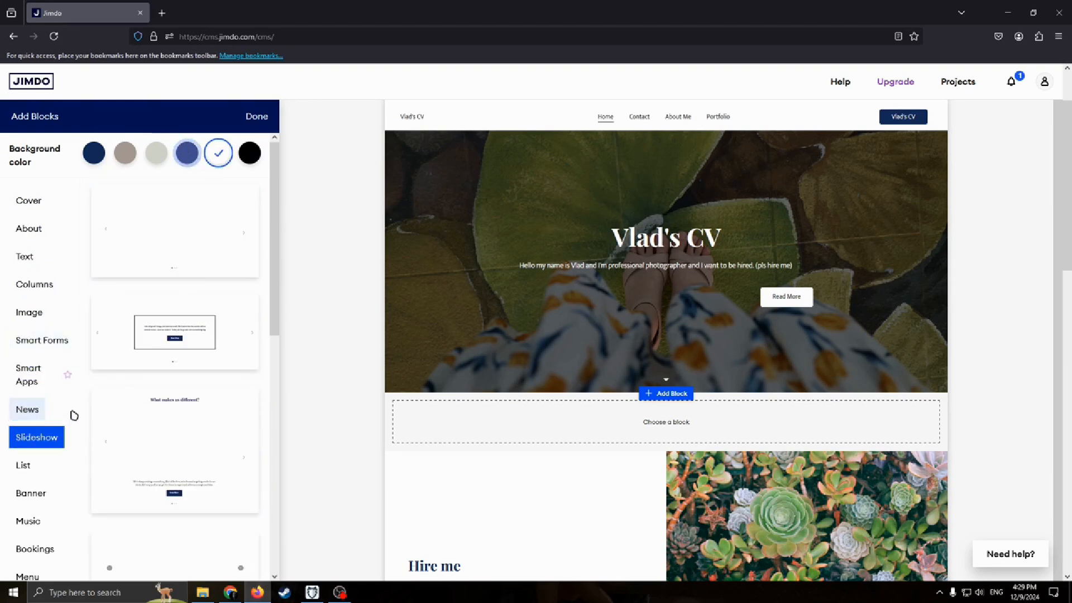
left_click(40, 207)
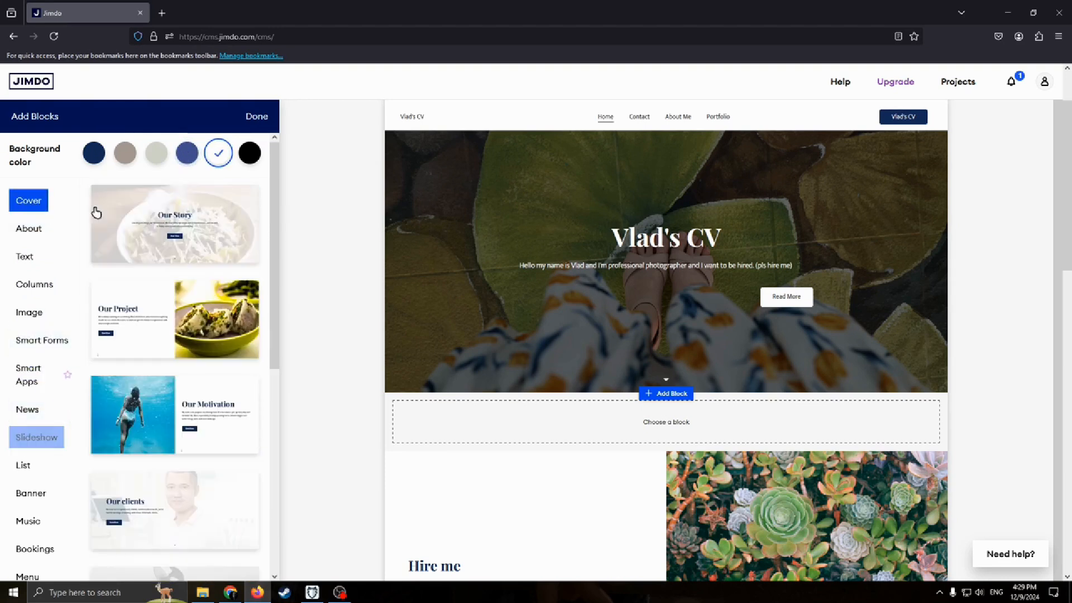
Preview the Cover templates in four different background colors and leave the block selection without adding a block
left_click(87, 157)
left_click(125, 154)
left_click(158, 155)
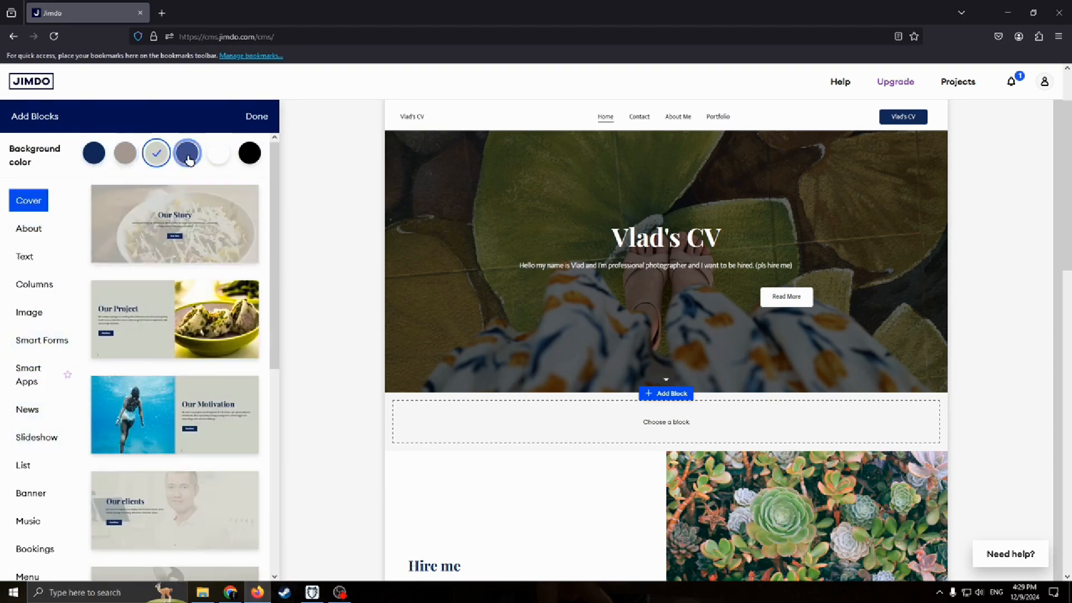
left_click(188, 155)
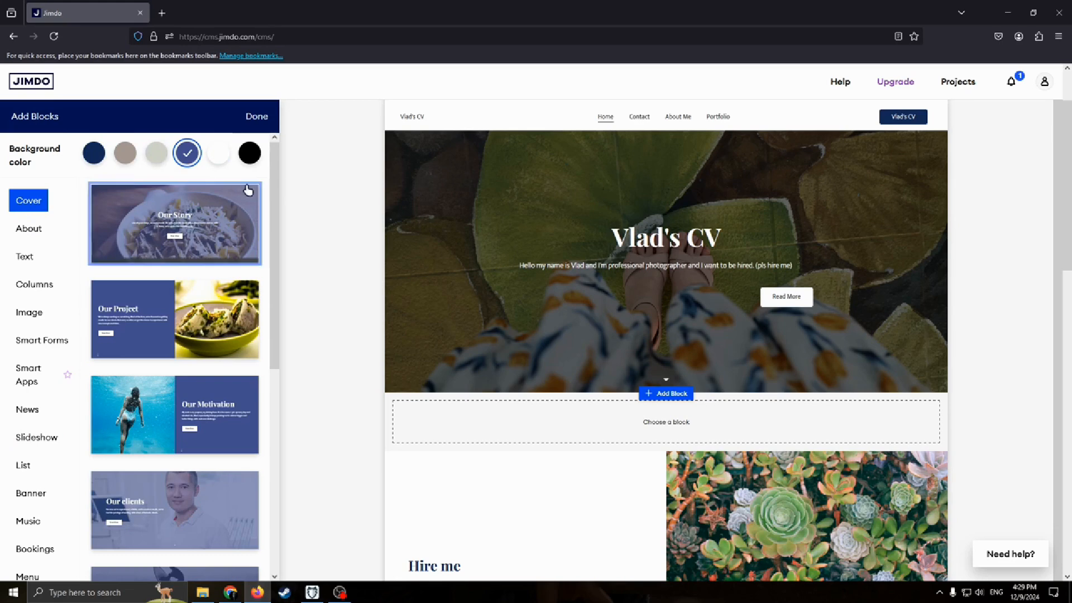
left_click(255, 116)
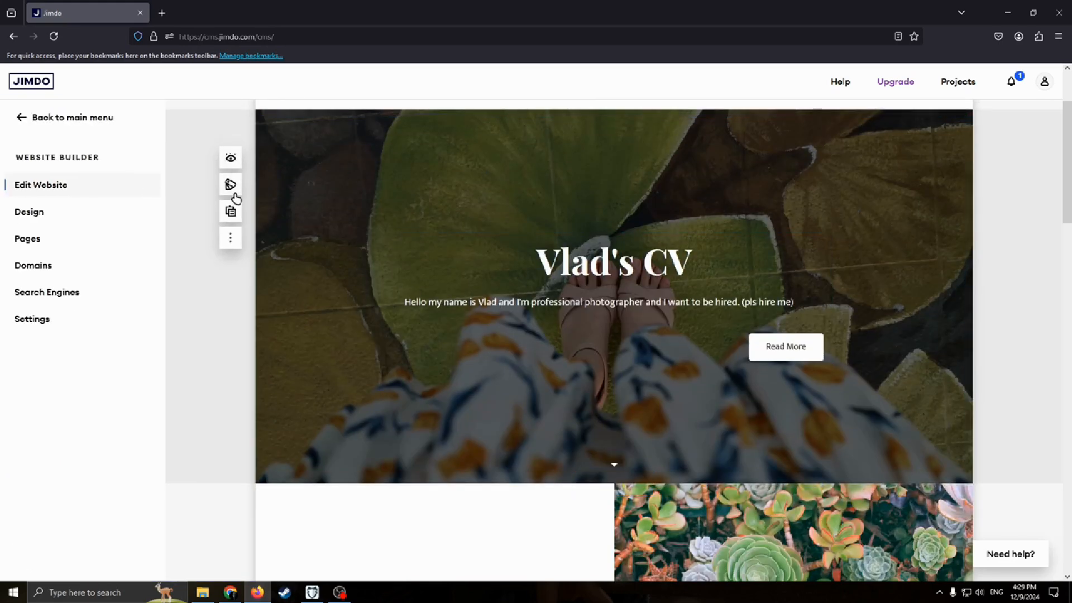
Check the hero block's visibility options for image/video, text, primary button and secondary button
left_click(231, 162)
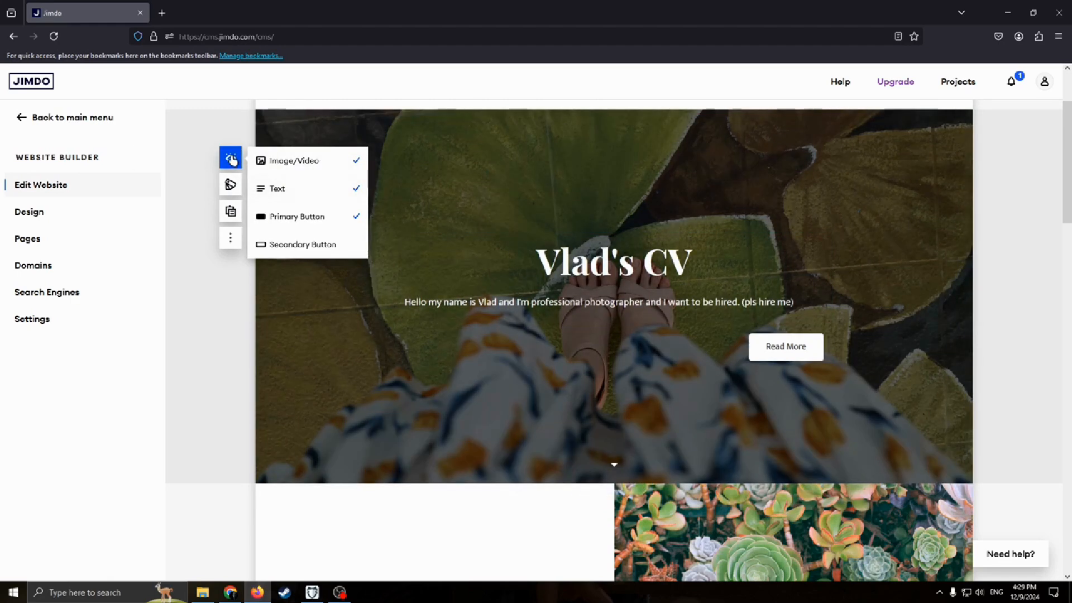
left_click(339, 216)
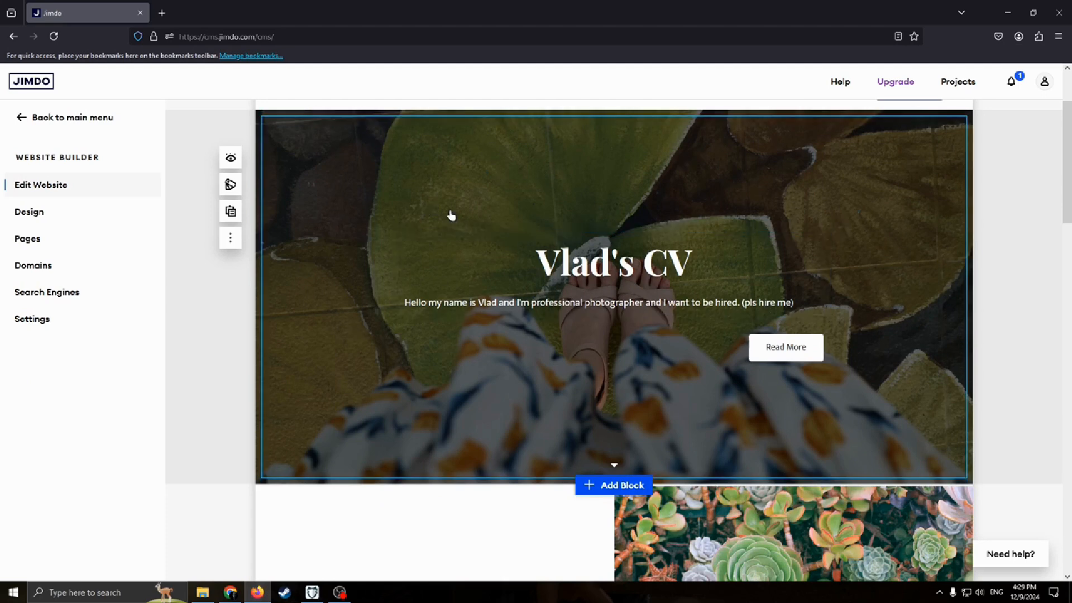
left_click(369, 204)
left_click(1000, 195)
Start replacing the hero background image and search the free stock images for "Camera"
left_click(388, 189)
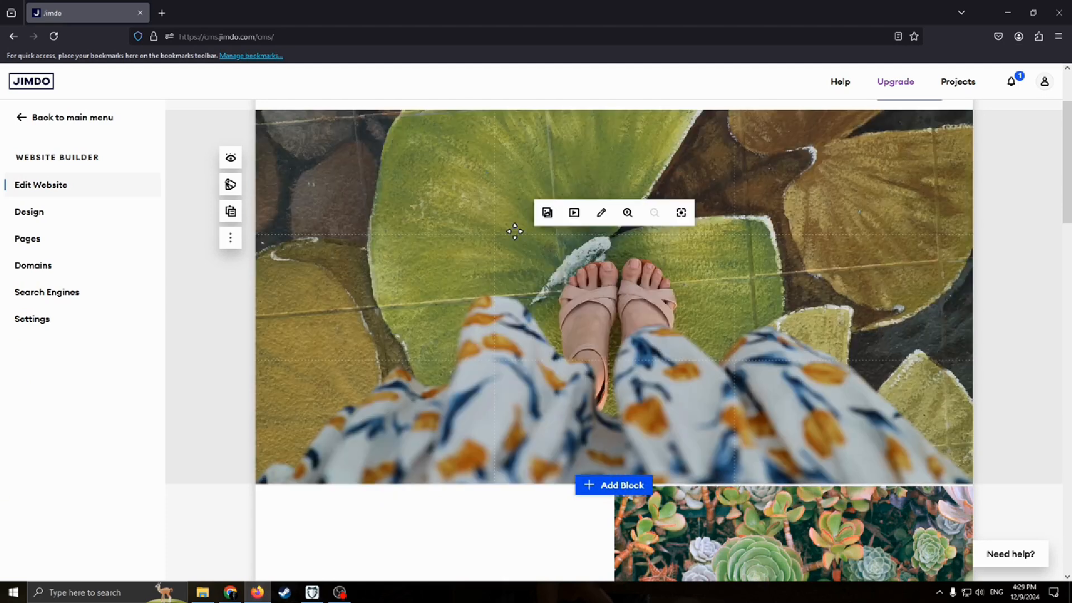
left_click(546, 214)
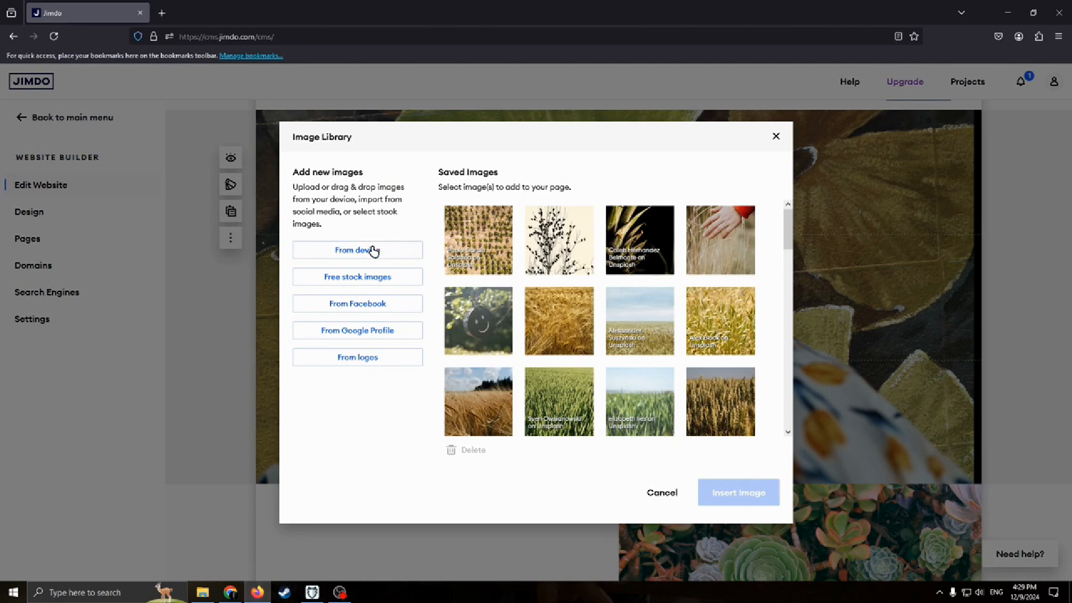
left_click(378, 278)
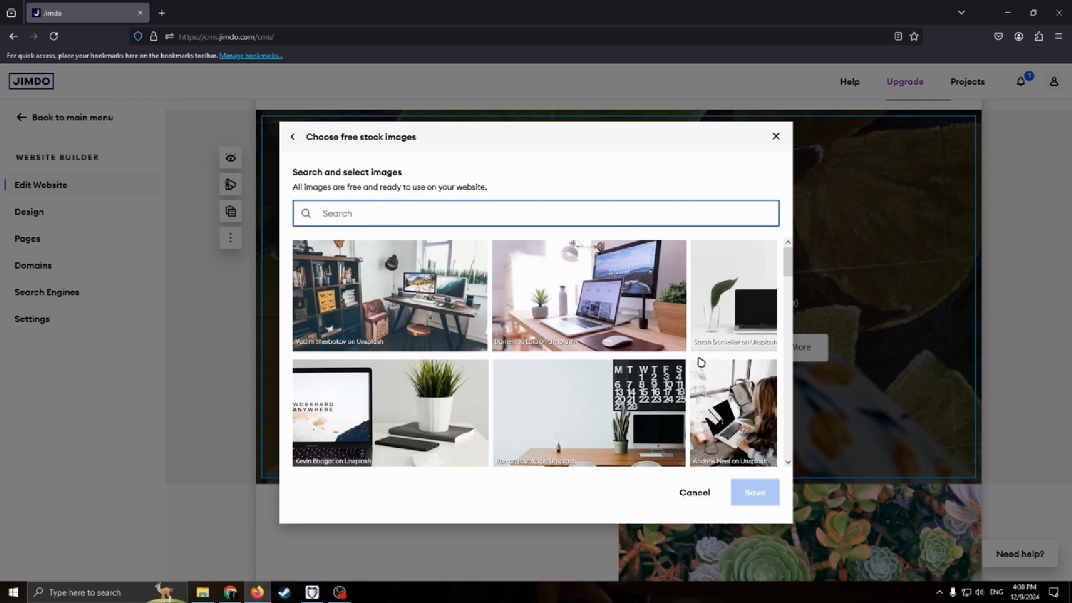
type("camera")
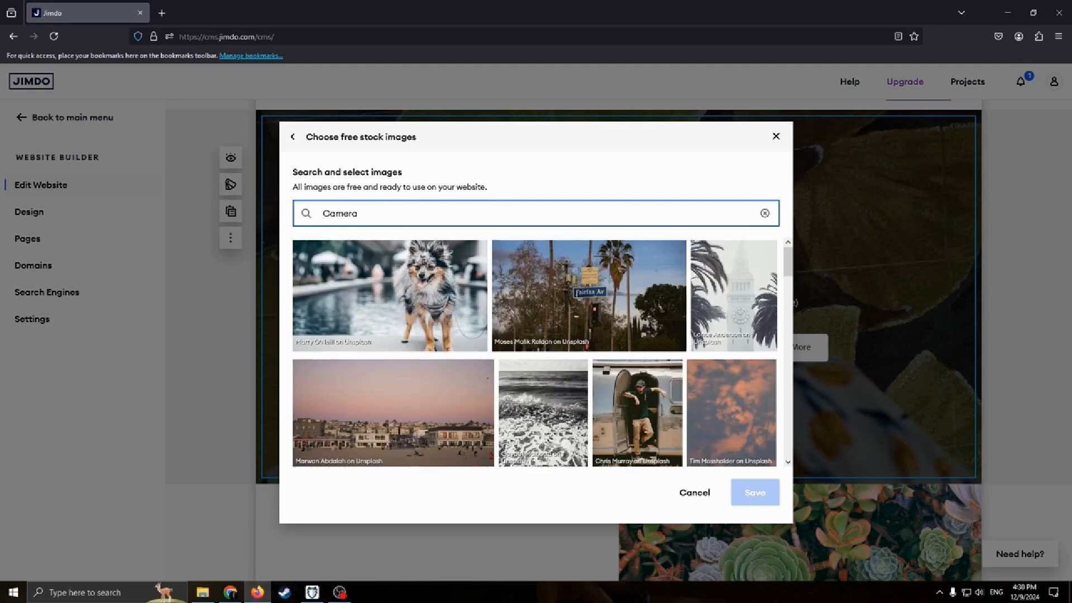
key("BackSpace")
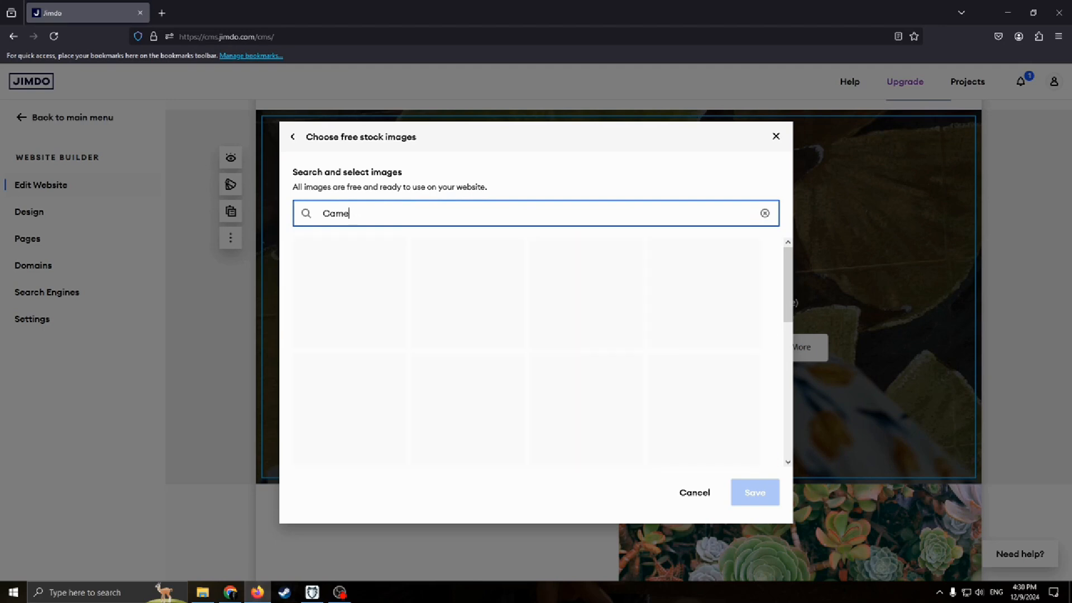
type("a")
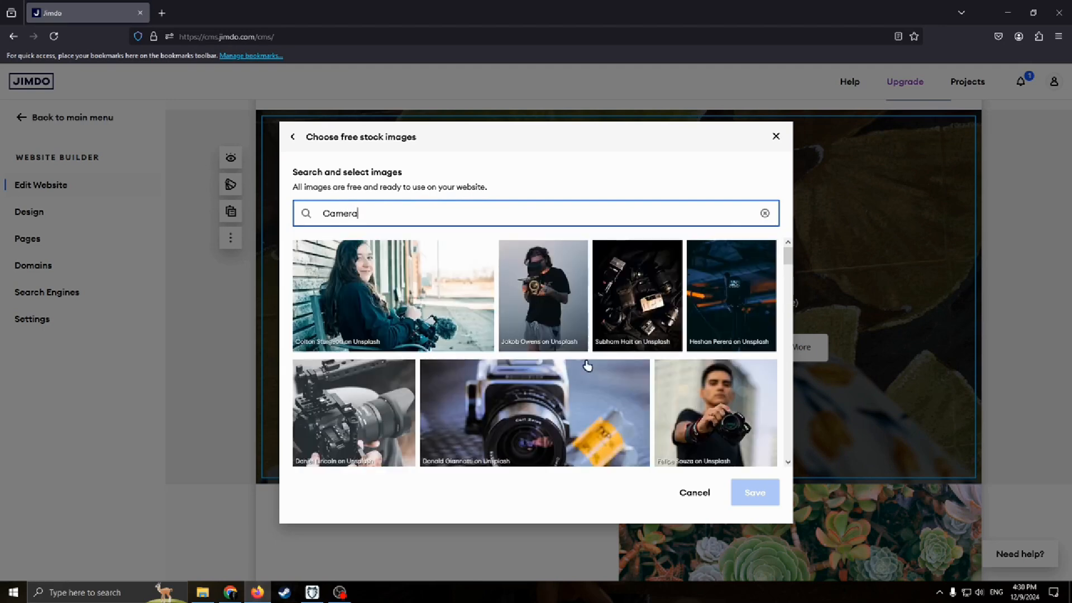
Select the stock photo of the dark-haired man holding a camera and save it to the image library
left_click(731, 435)
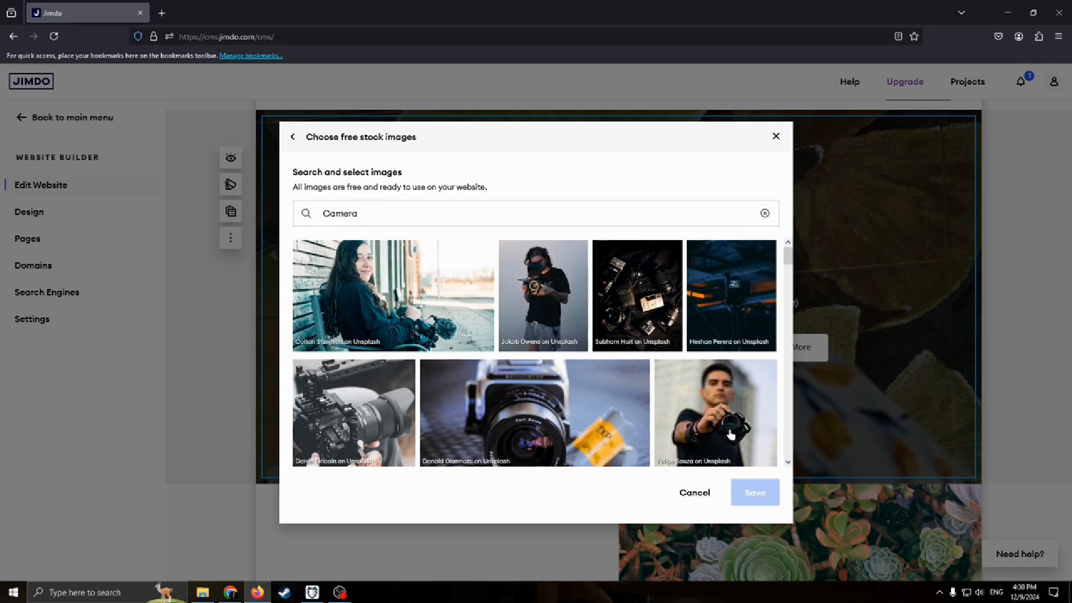
left_click(717, 422)
left_click(749, 492)
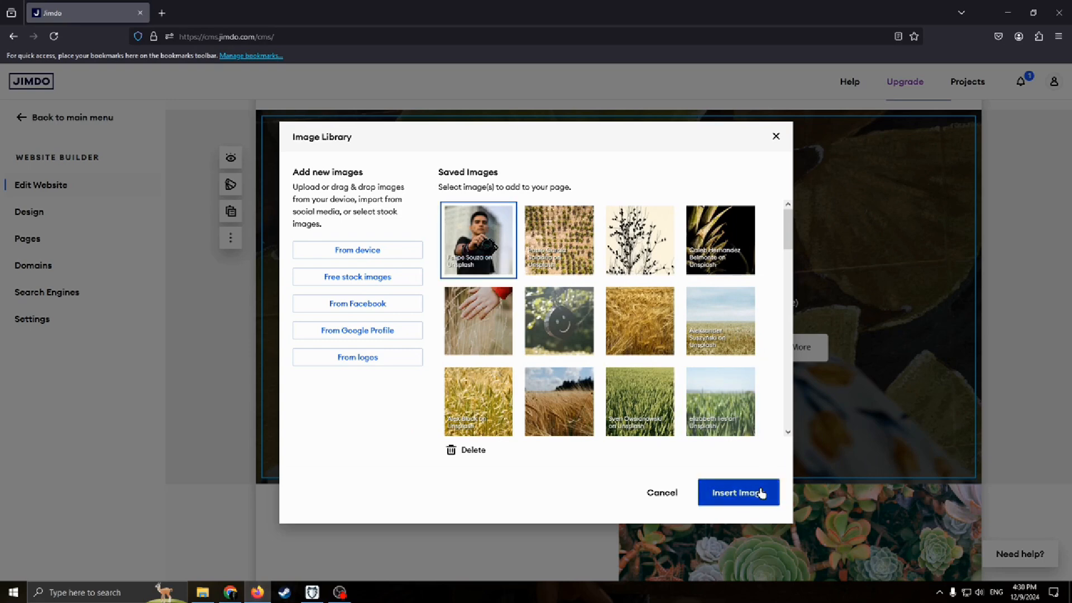
Insert the saved photo of the man with the camera as the hero block's background image
left_click(761, 494)
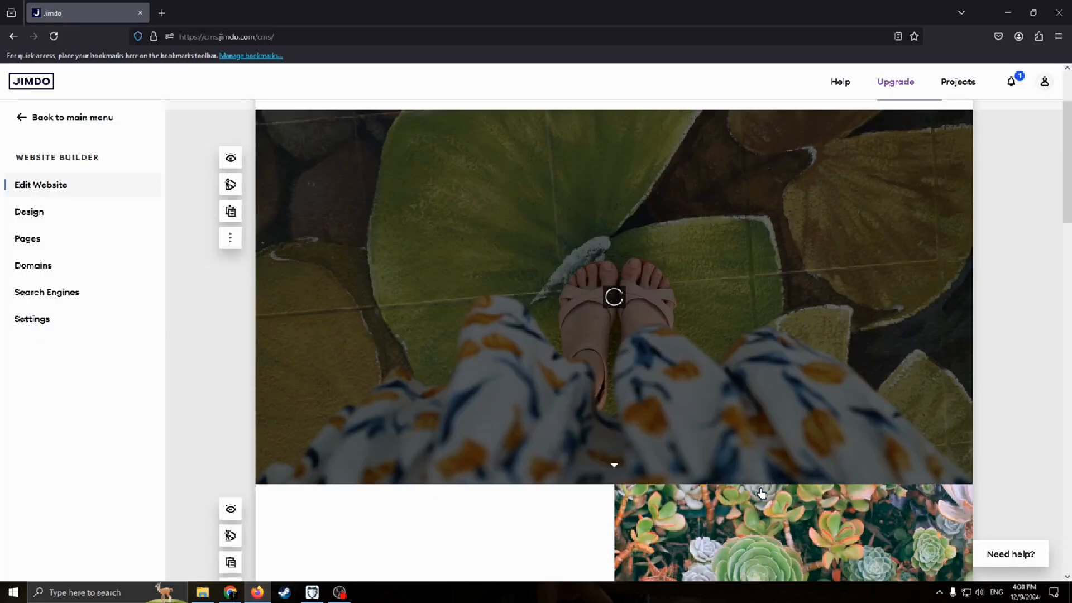
left_click(626, 191)
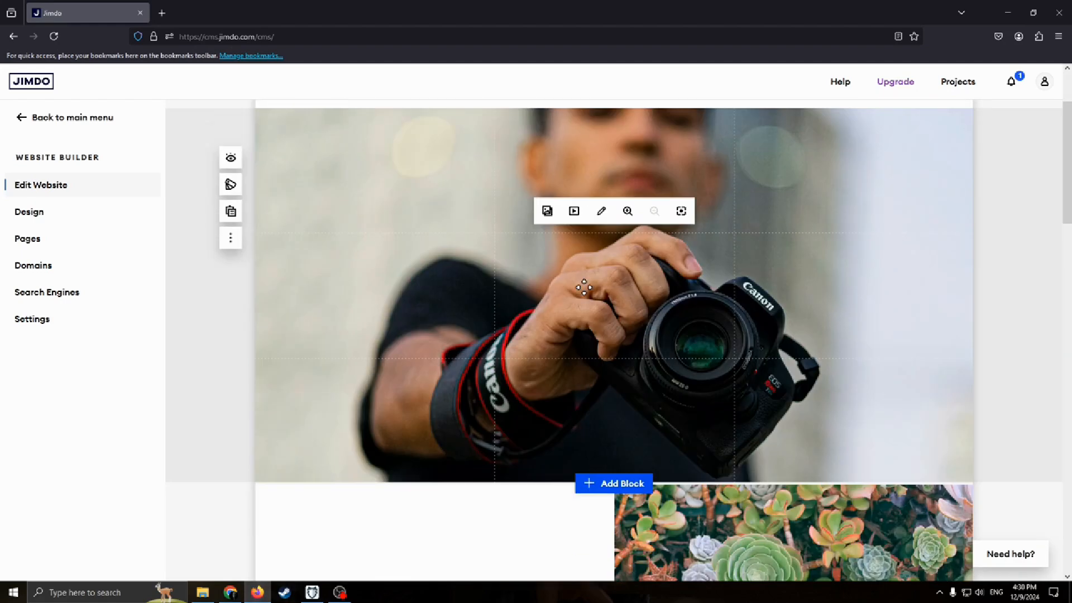
left_click(230, 158)
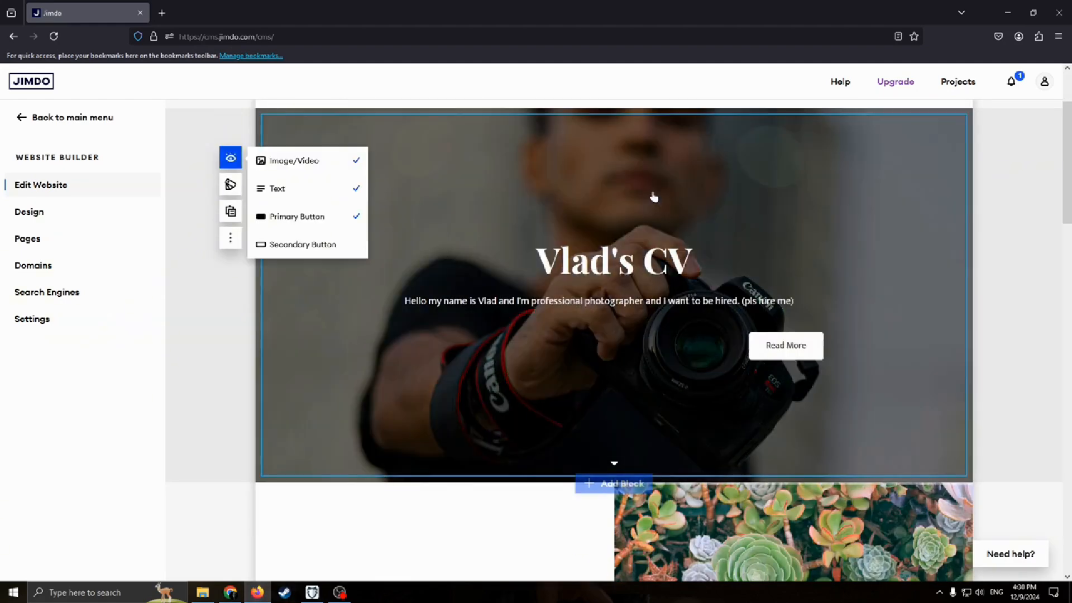
left_click(653, 357)
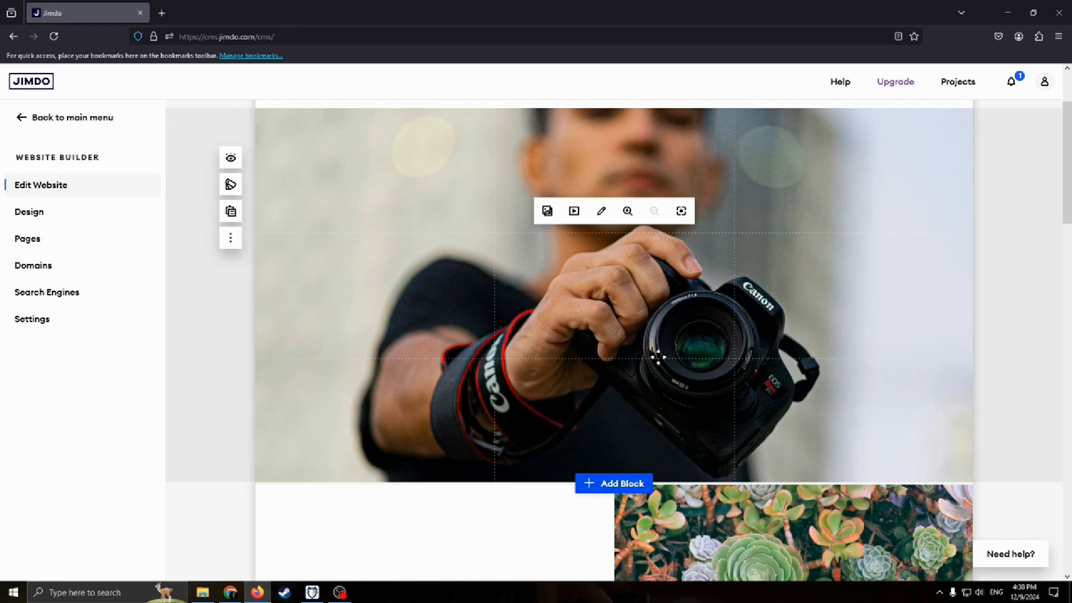
scroll(437, 343, "up", 2)
left_click(1017, 303)
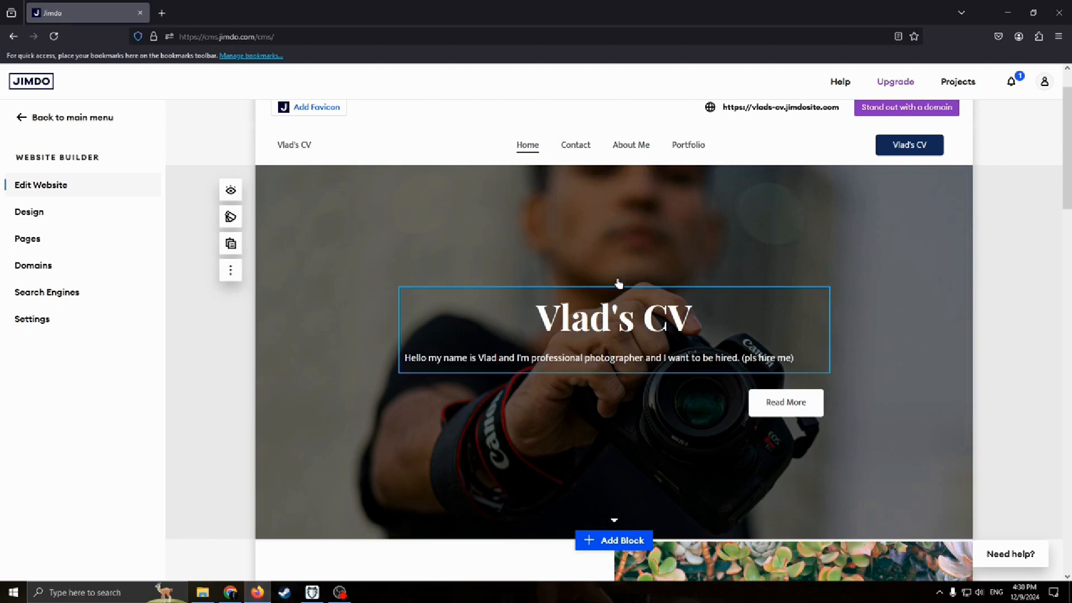
Center the hero block's Read More button beneath the introduction text
left_click(745, 396)
left_click(624, 427)
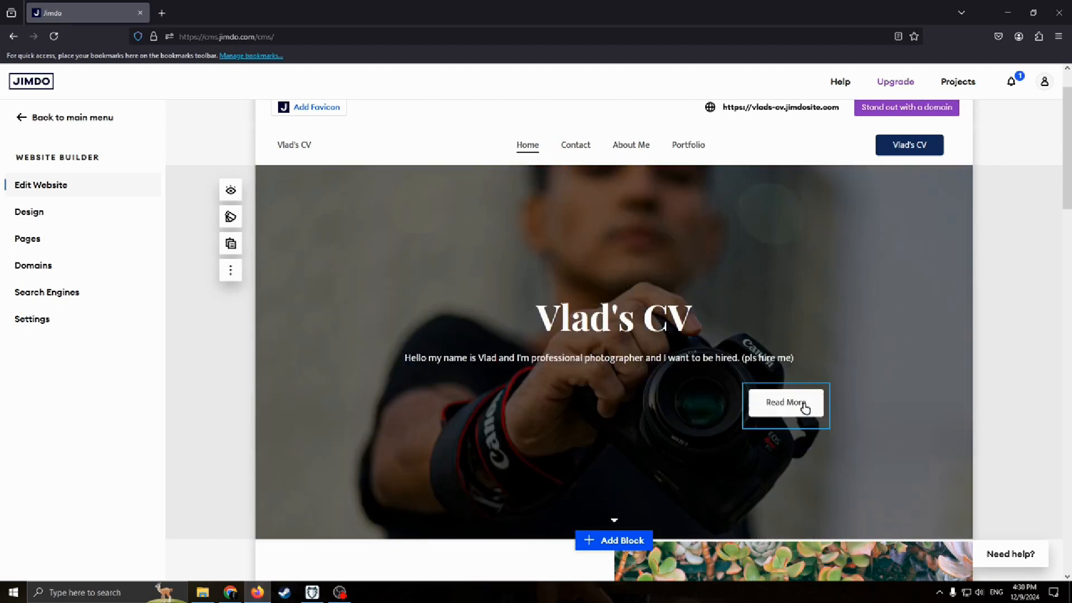
left_click(803, 407)
left_click(775, 374)
scroll(893, 424, "up", 1)
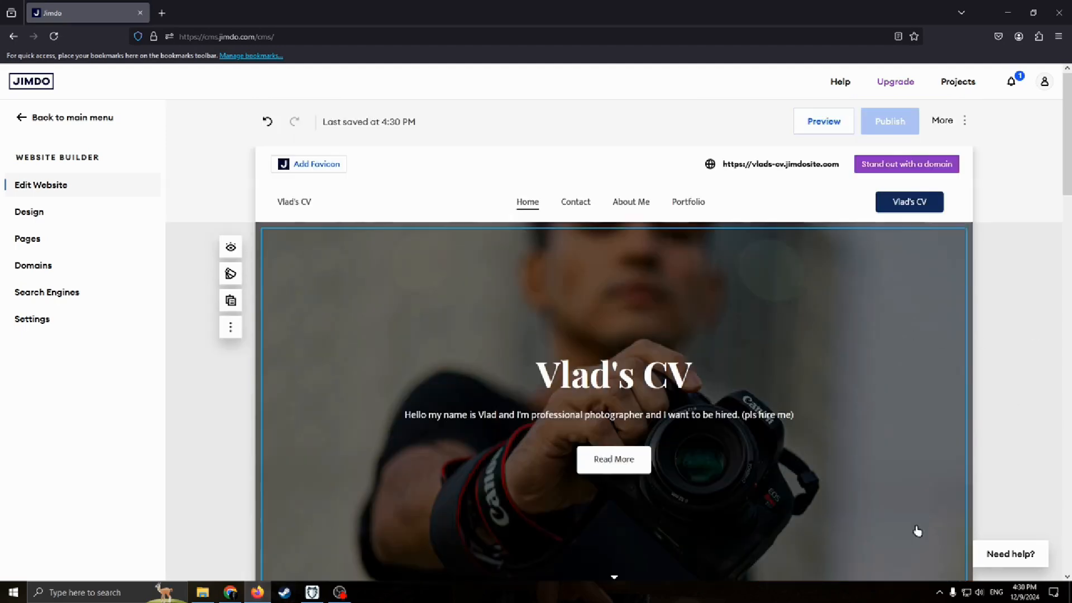
Delete the About Me block with the white roses picture from the homepage
scroll(796, 411, "down", 2)
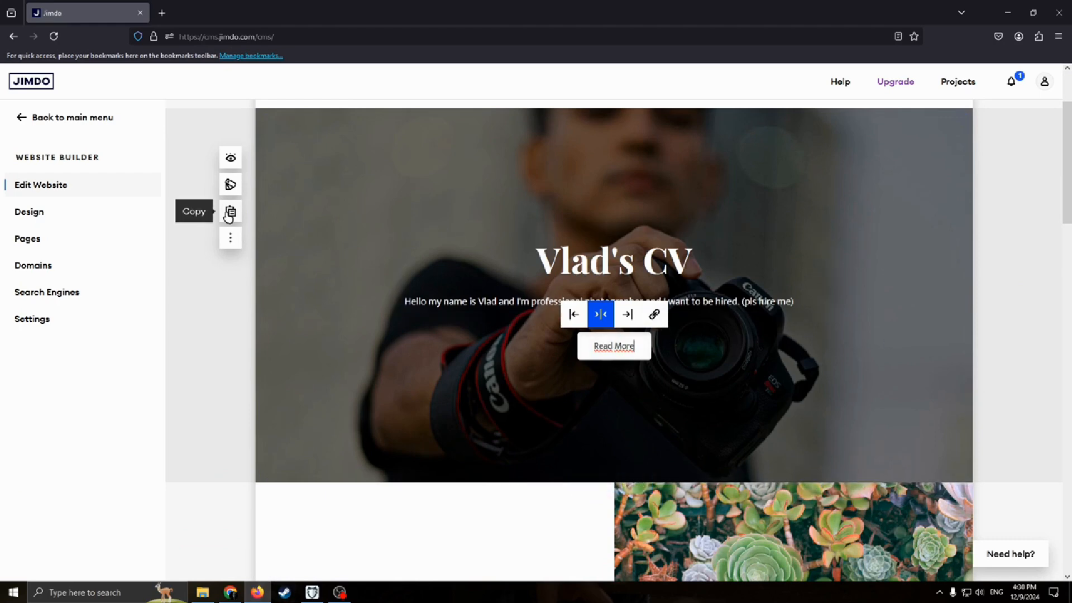
left_click(230, 239)
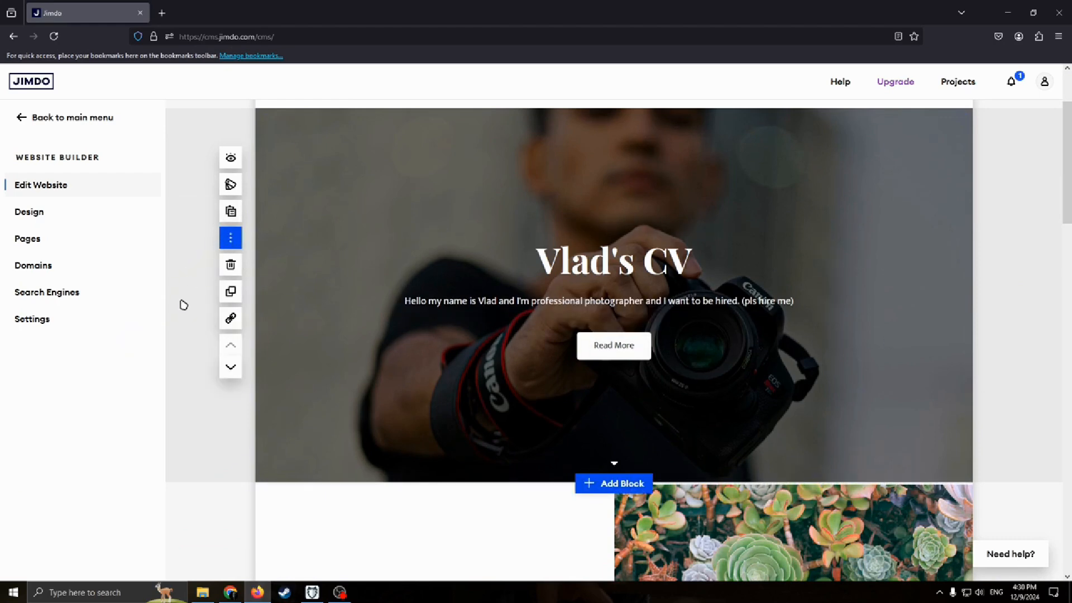
scroll(421, 480, "down", 7)
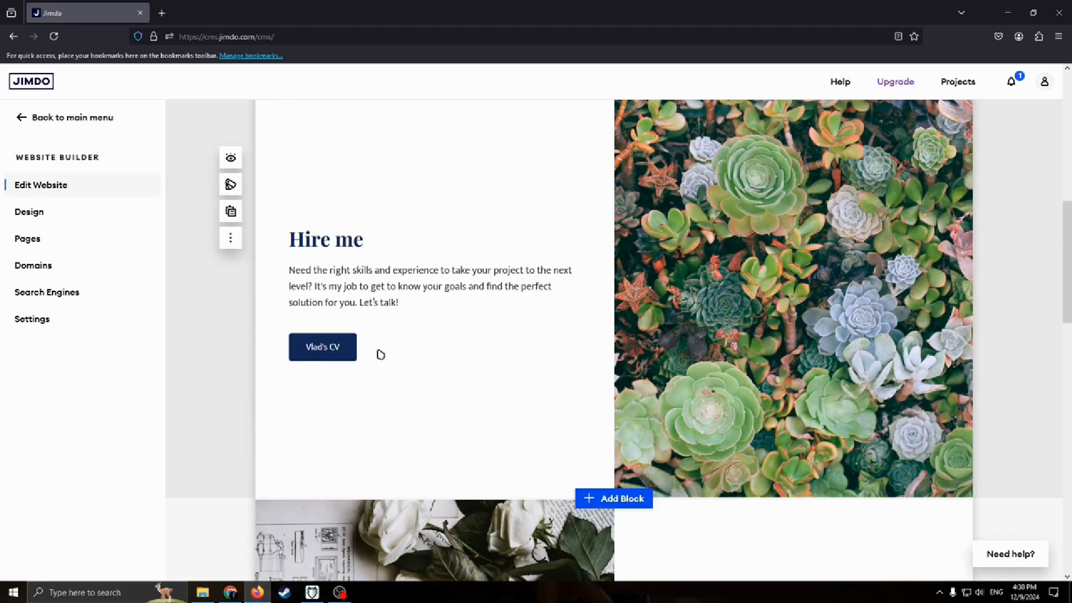
scroll(200, 379, "down", 6)
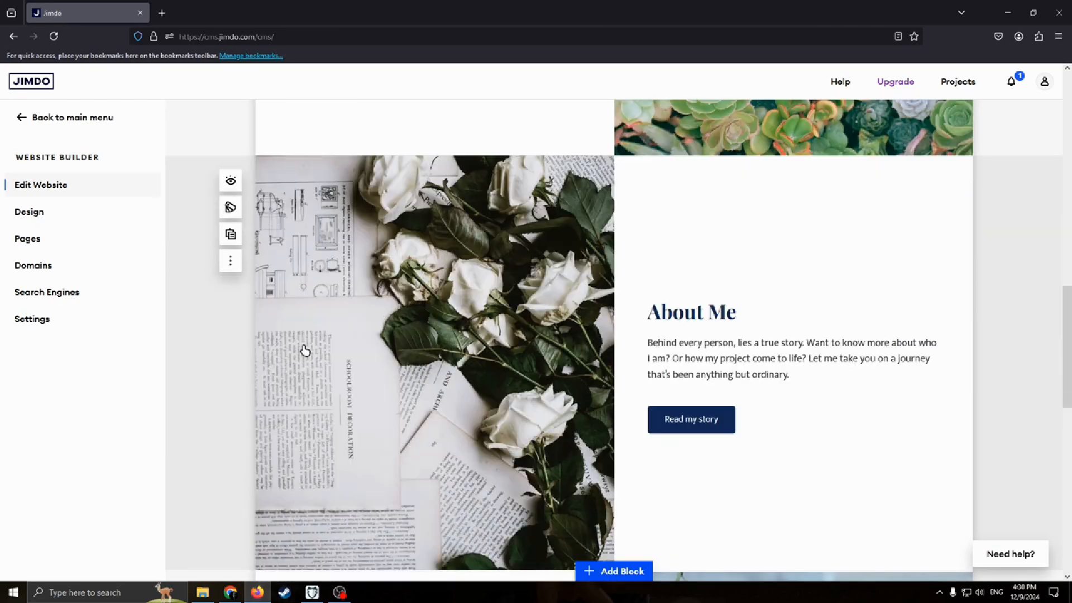
left_click(240, 269)
left_click(231, 289)
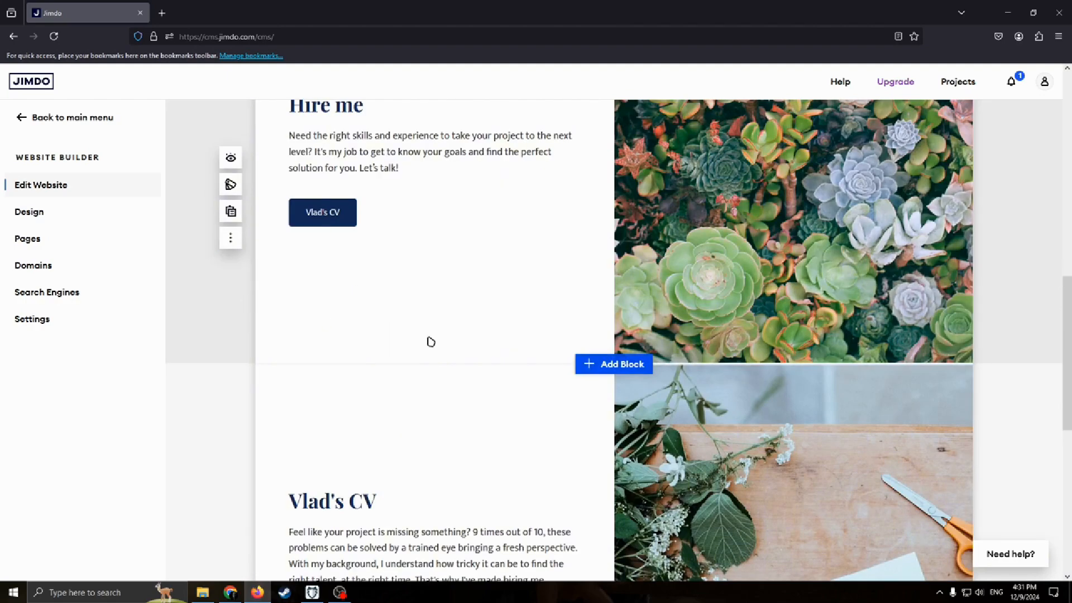
Check the image library for the Hire me block's succulent picture and close it without choosing a replacement
scroll(558, 390, "up", 4)
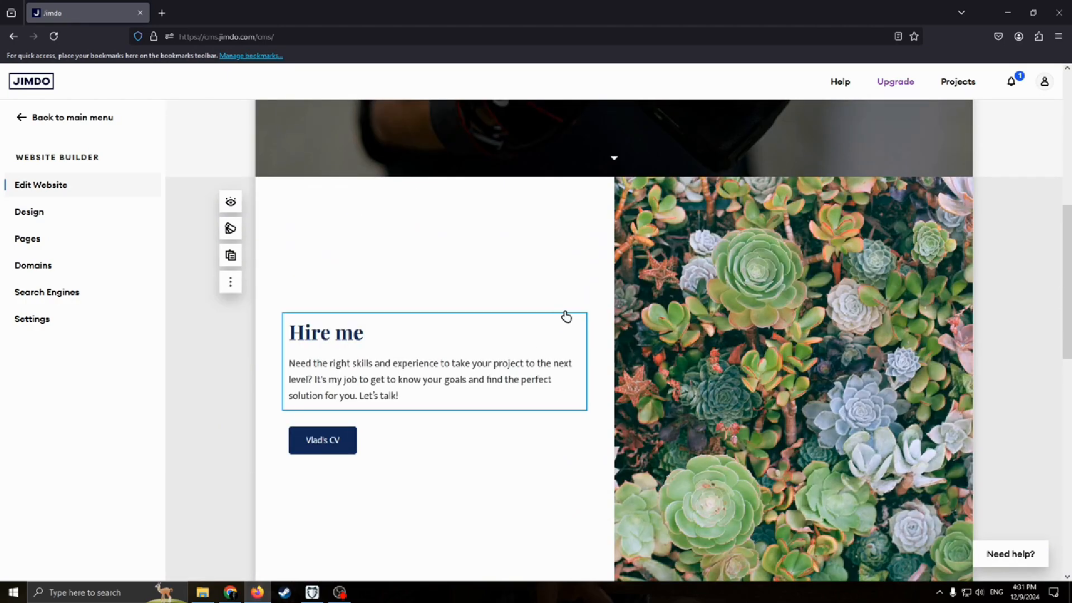
scroll(662, 308, "down", 4)
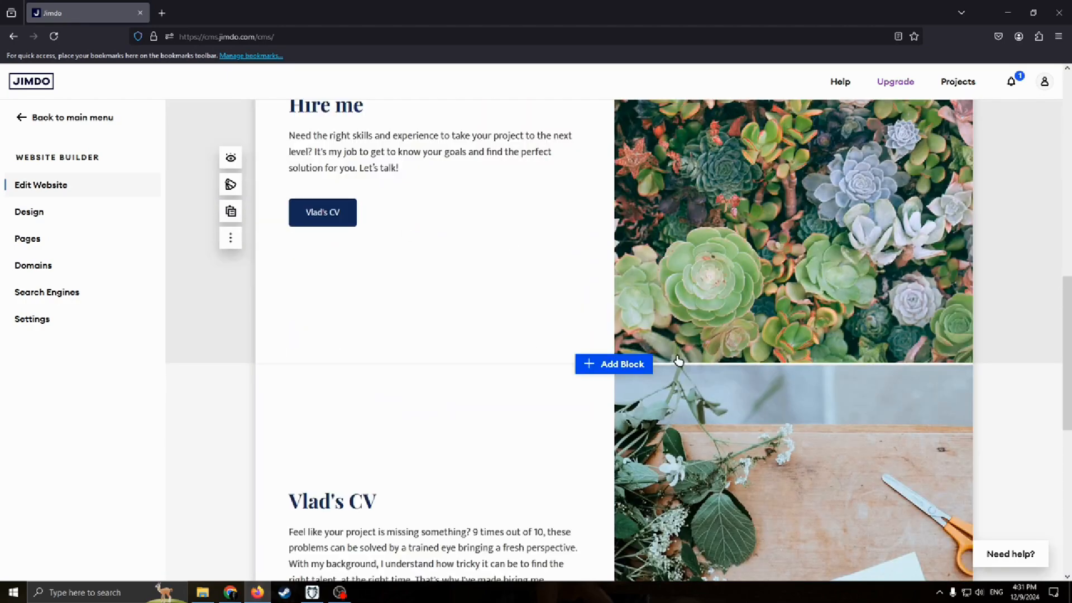
scroll(686, 274, "down", 1)
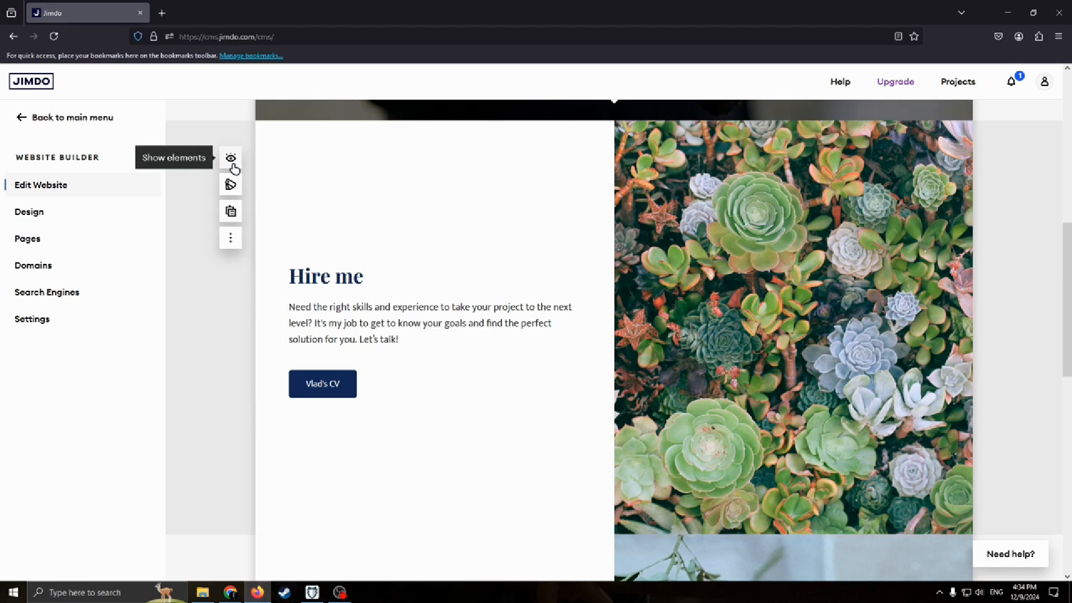
scroll(440, 308, "down", 1)
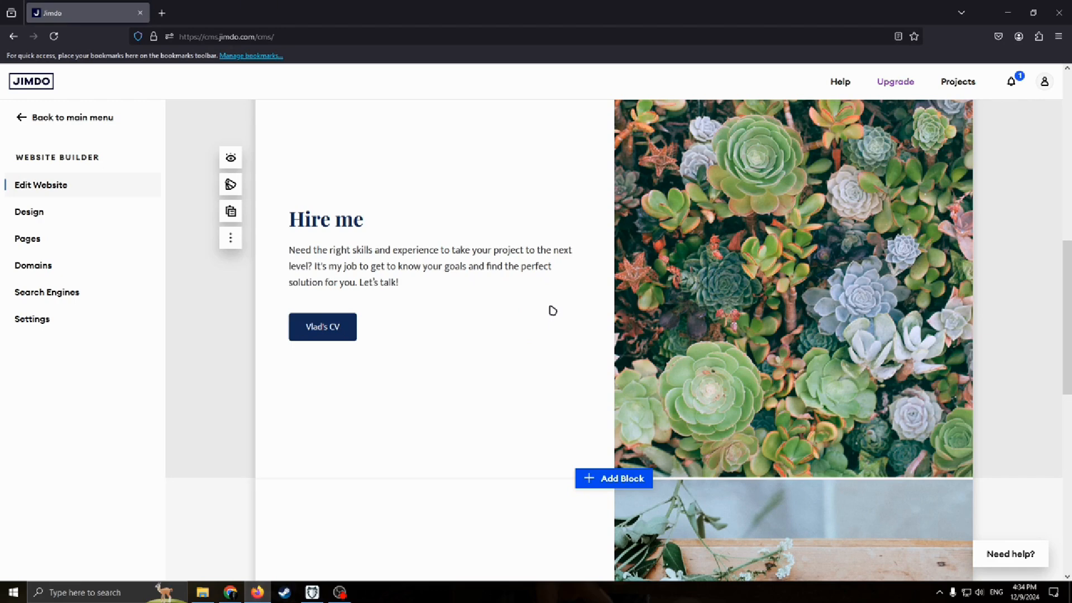
left_click(673, 230)
scroll(754, 300, "up", 2)
scroll(764, 313, "down", 1)
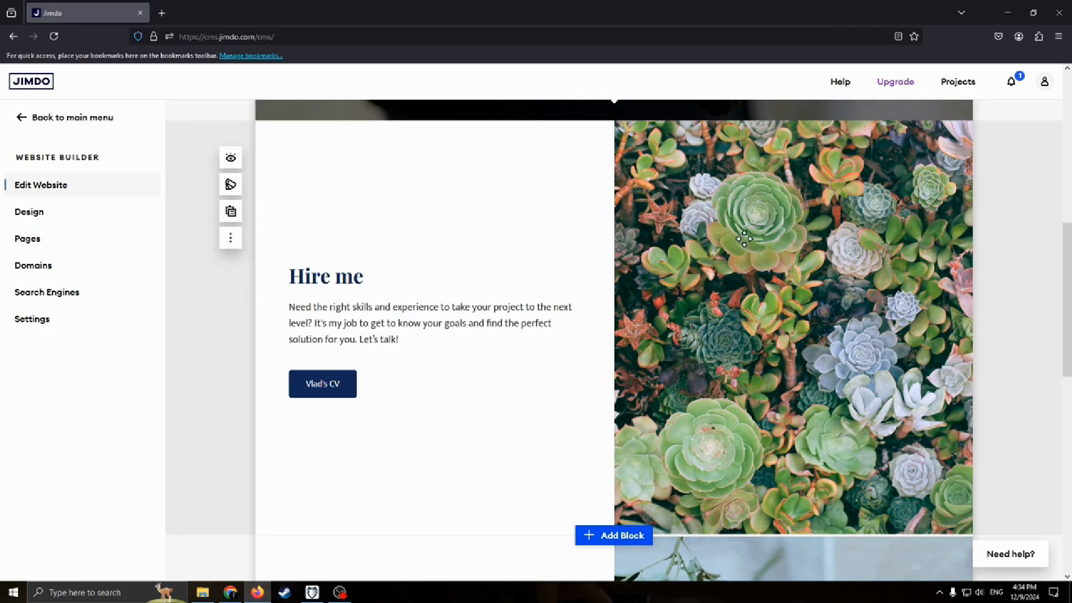
mouse_move(793, 219)
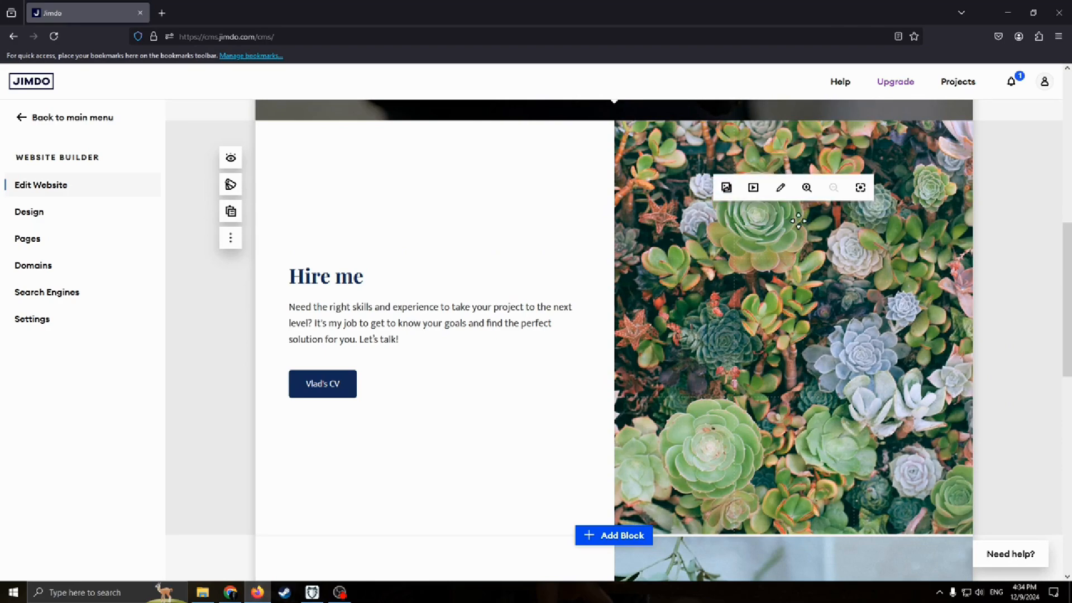
left_click(728, 189)
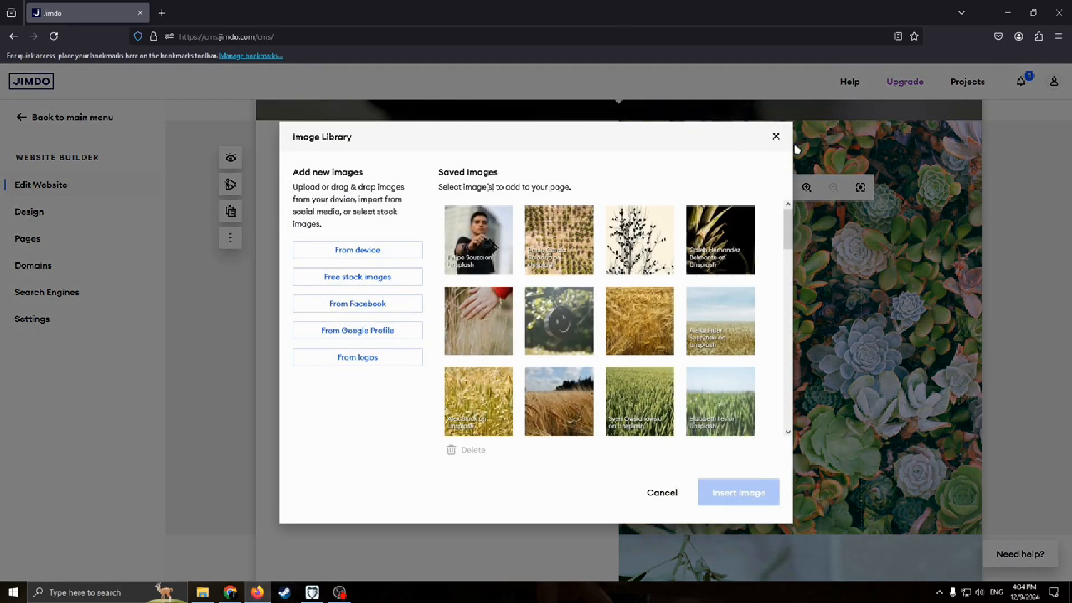
left_click(776, 136)
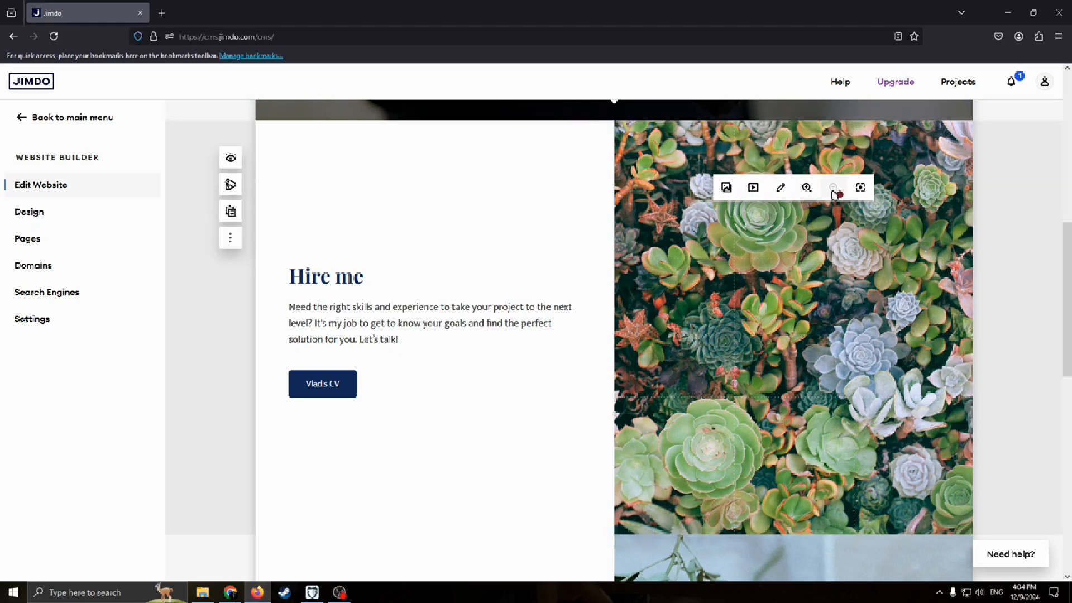
Look at the layout templates and background colors offered for the Hire me block and leave without choosing one
scroll(681, 265, "down", 2)
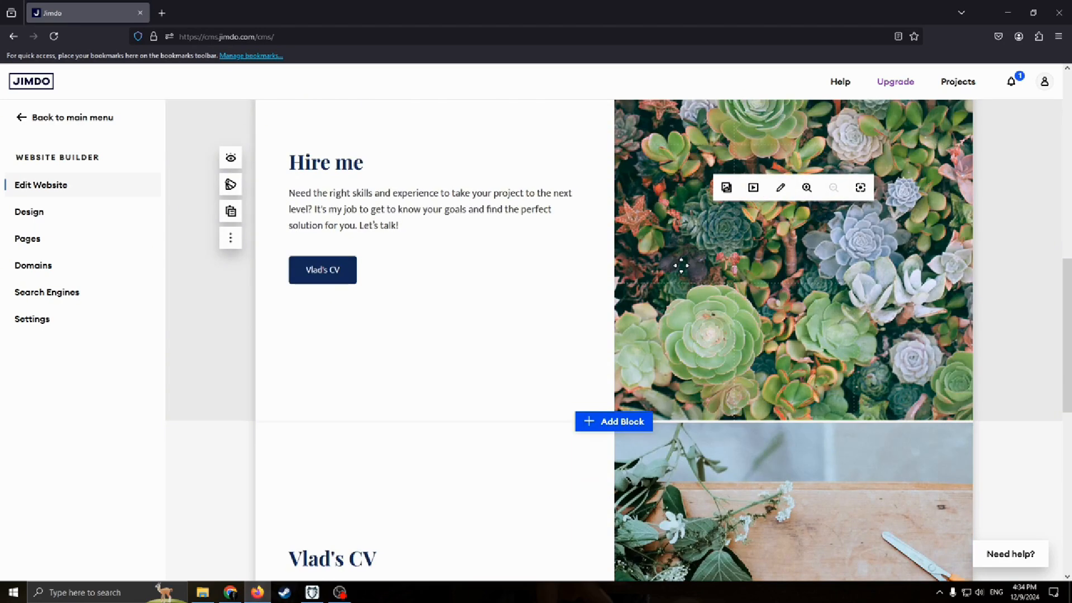
left_click(231, 184)
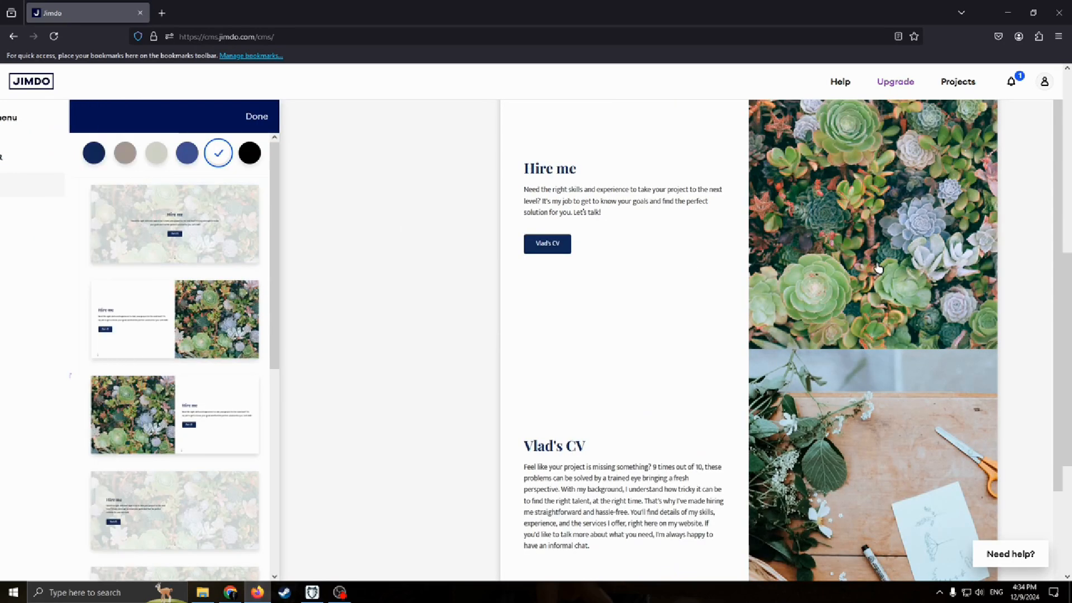
left_click(254, 116)
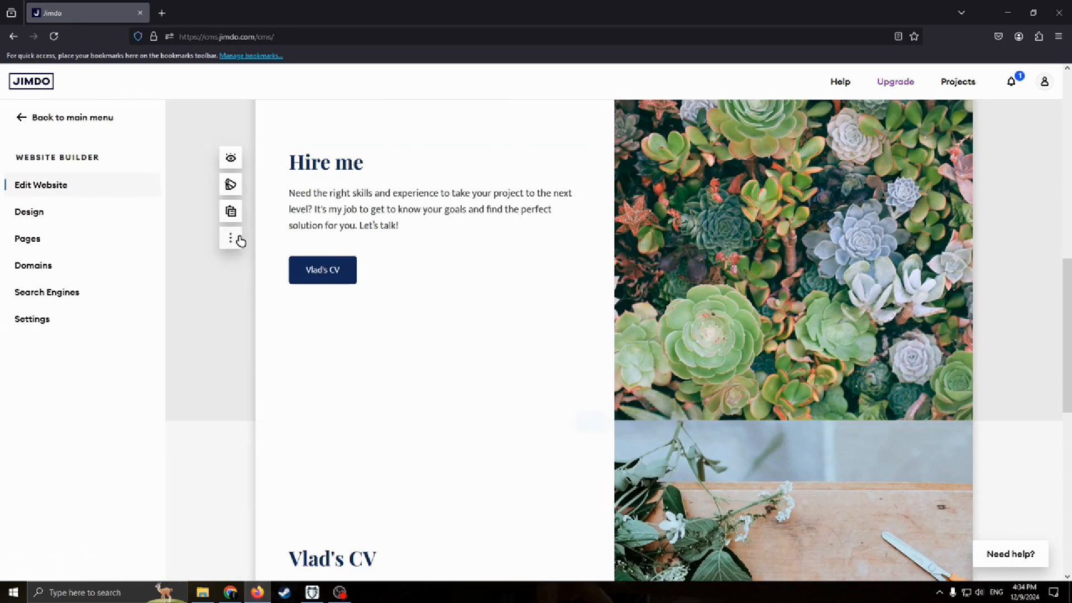
Move the Hire me block above the hero block, and back down until it sits below the Vlad's CV block
left_click(231, 239)
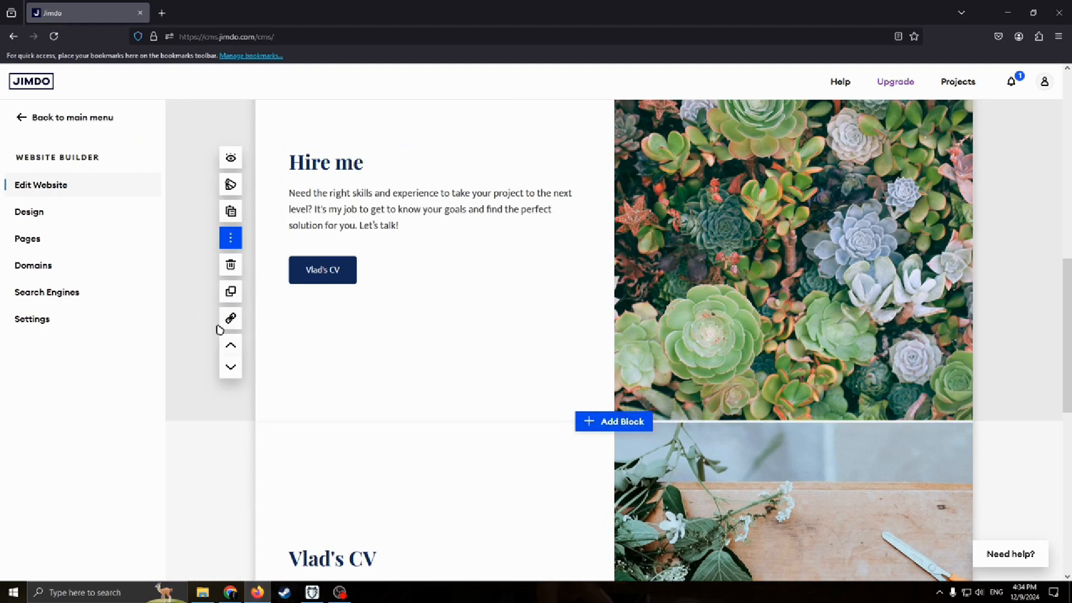
scroll(250, 342, "up", 1)
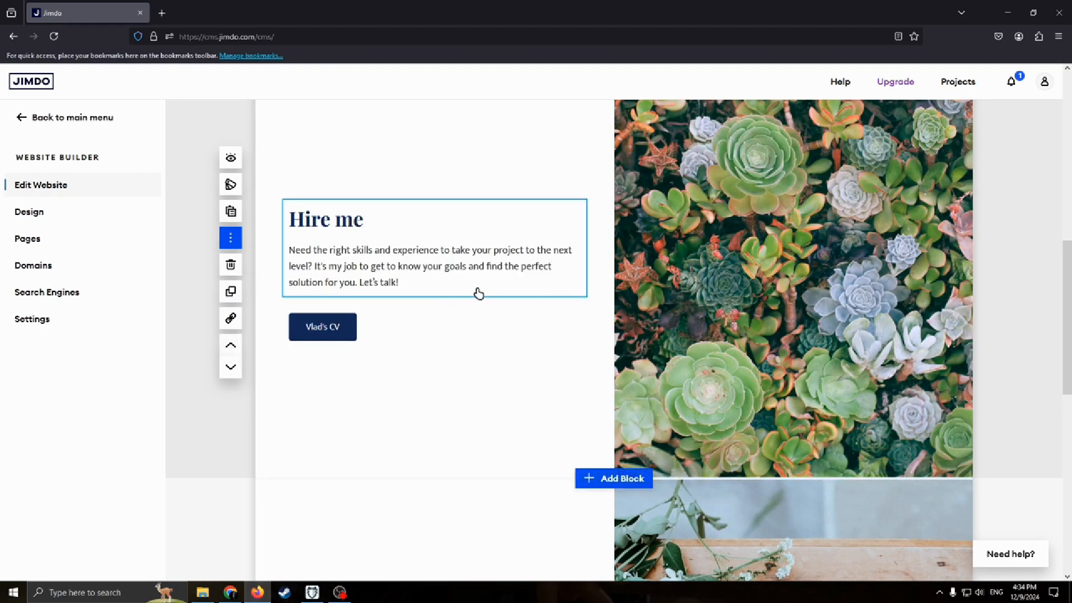
scroll(376, 313, "up", 1)
left_click(231, 344)
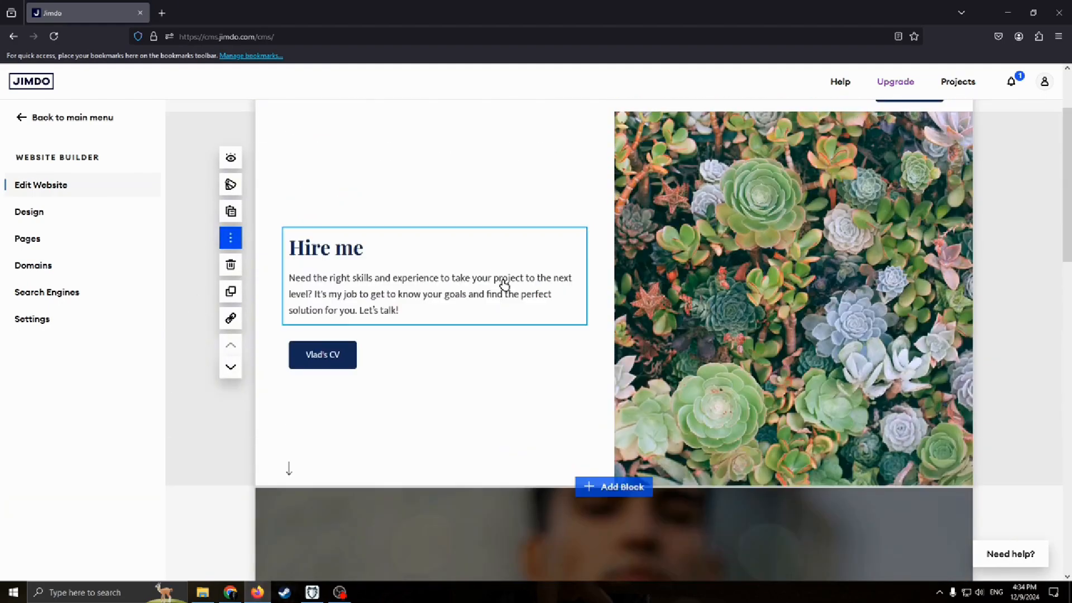
left_click(230, 366)
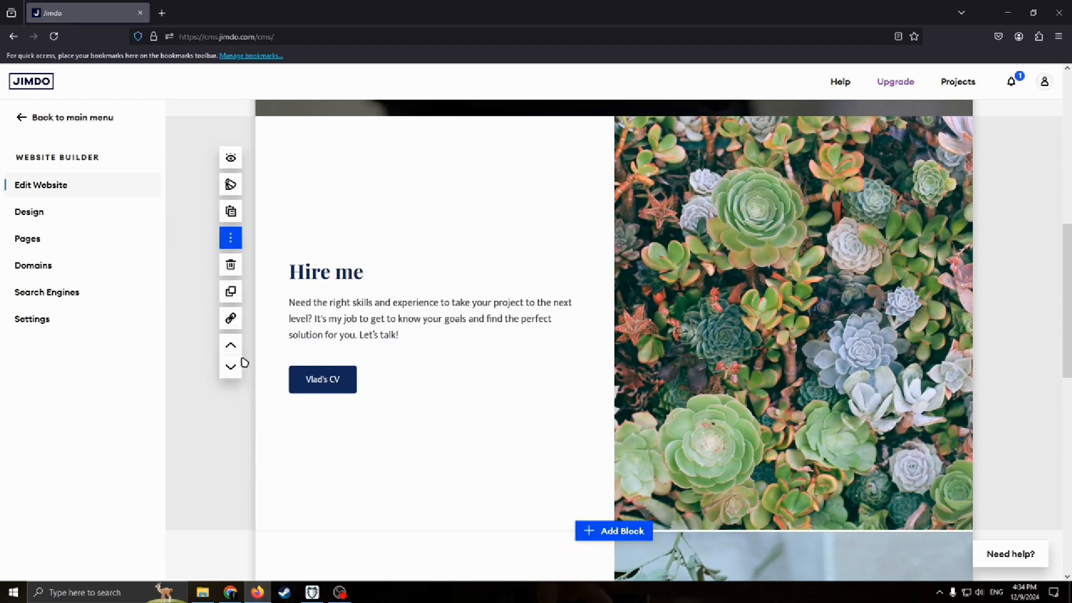
left_click(241, 366)
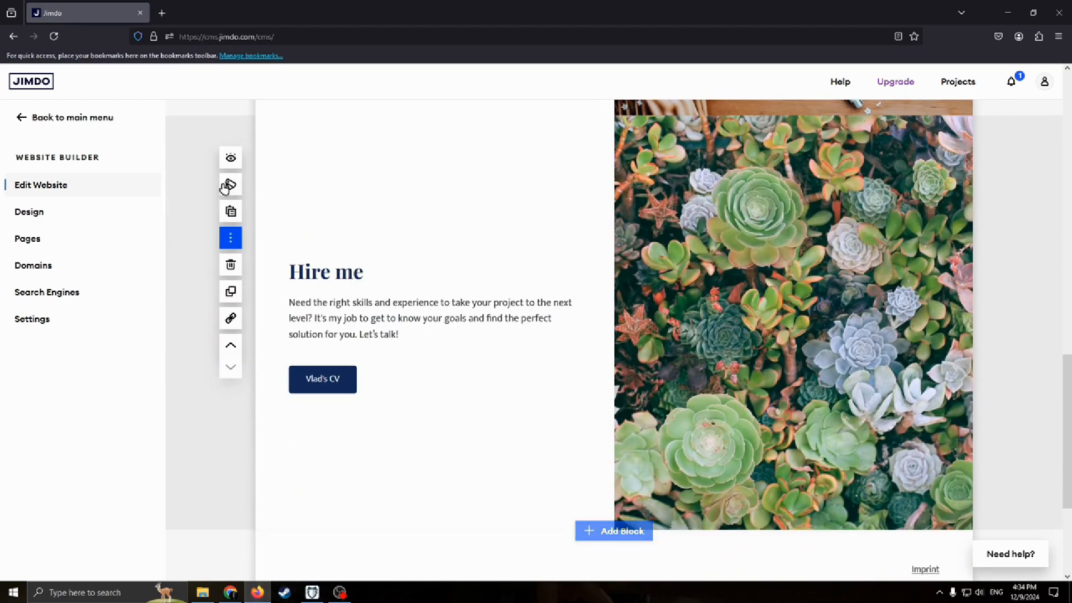
scroll(669, 359, "down", 1)
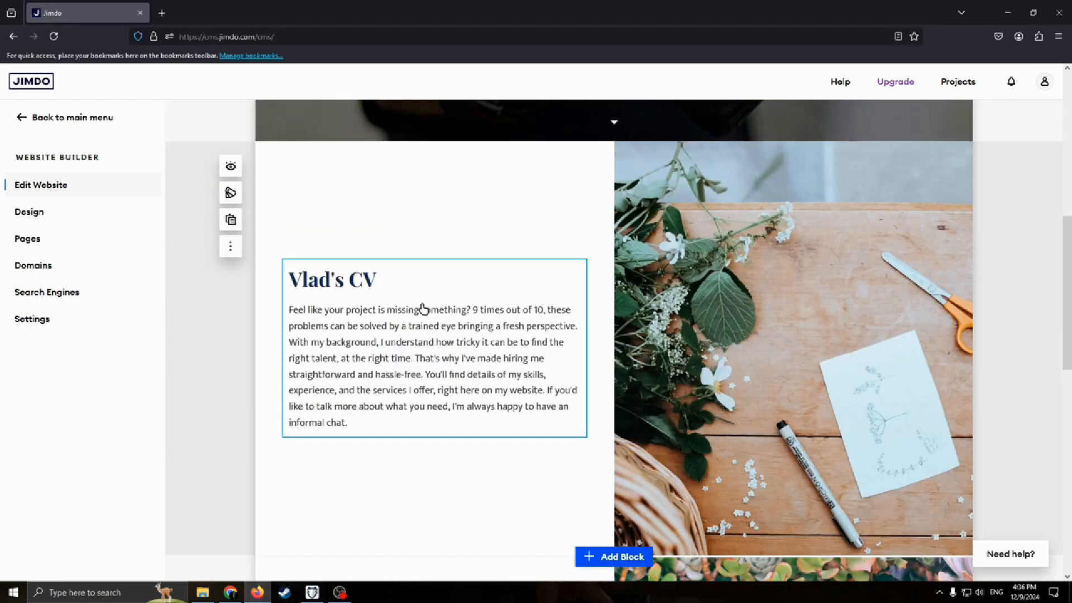
scroll(423, 309, "up", 8)
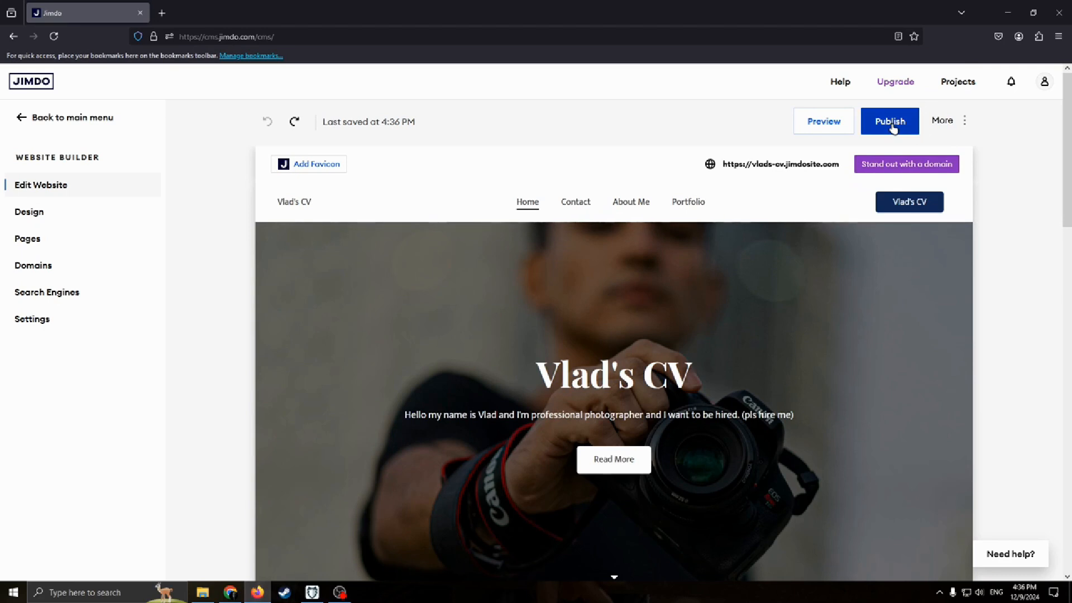
scroll(771, 397, "down", 3)
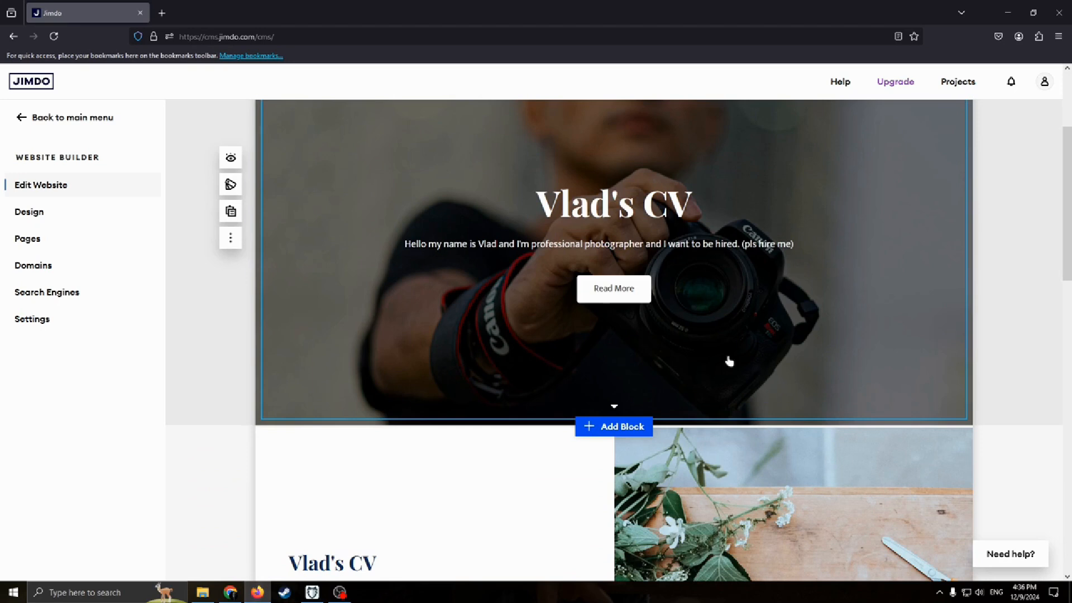